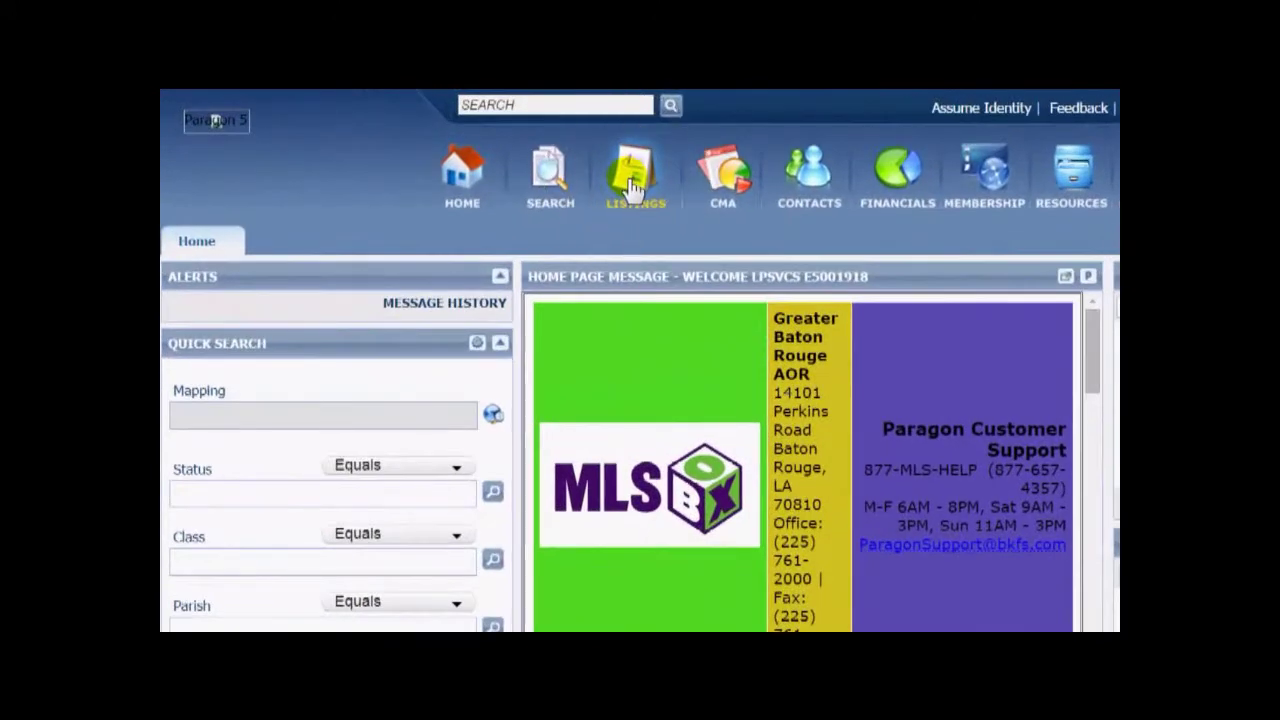
Start a new residential listing.
click(632, 188)
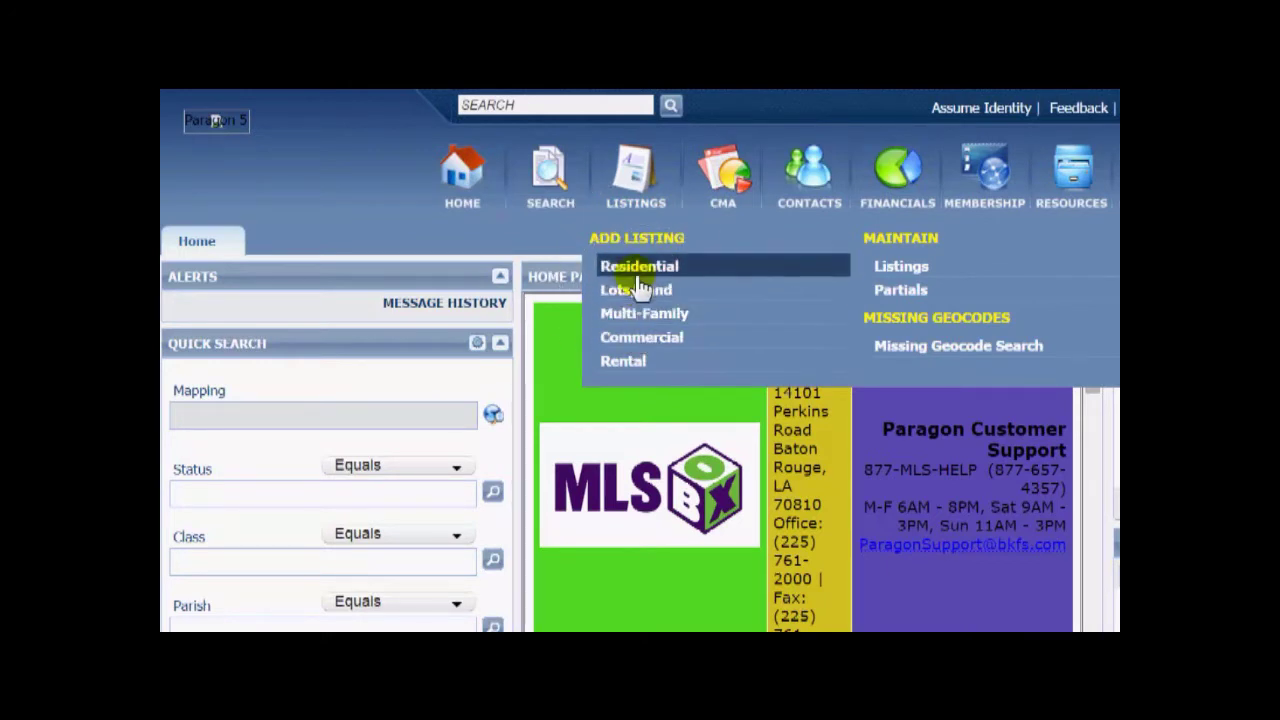
click(908, 296)
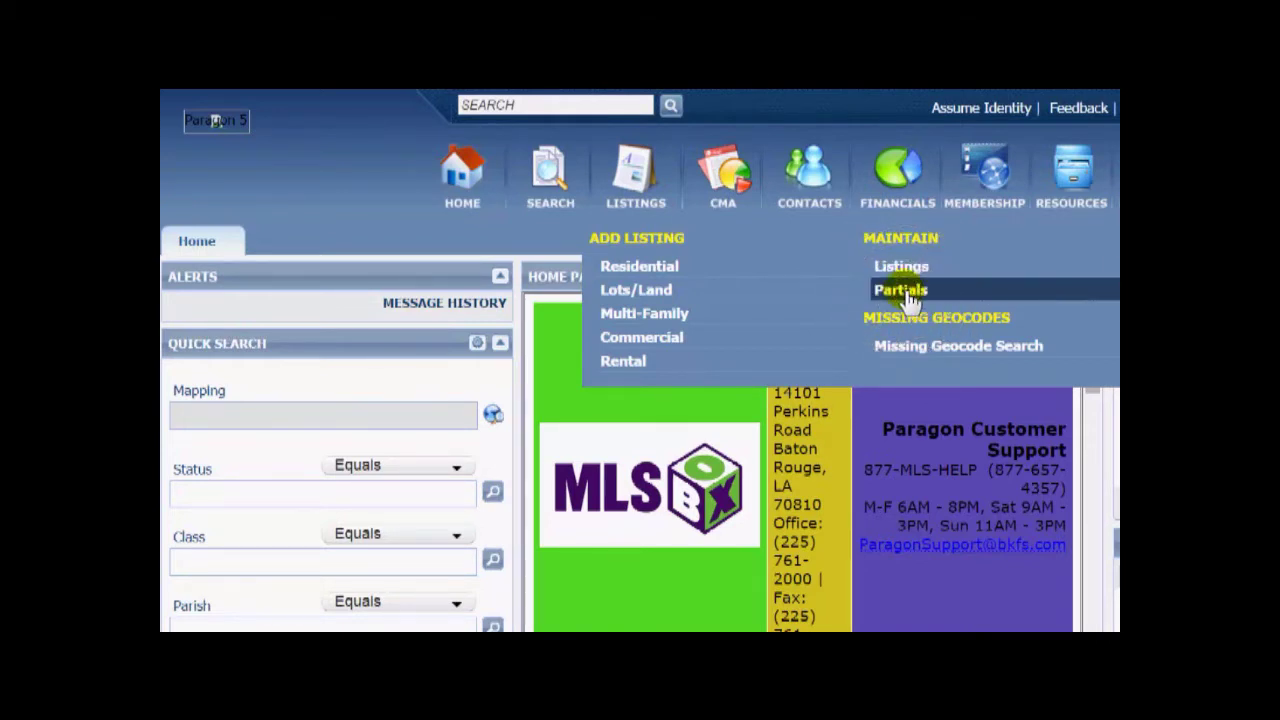
click(920, 350)
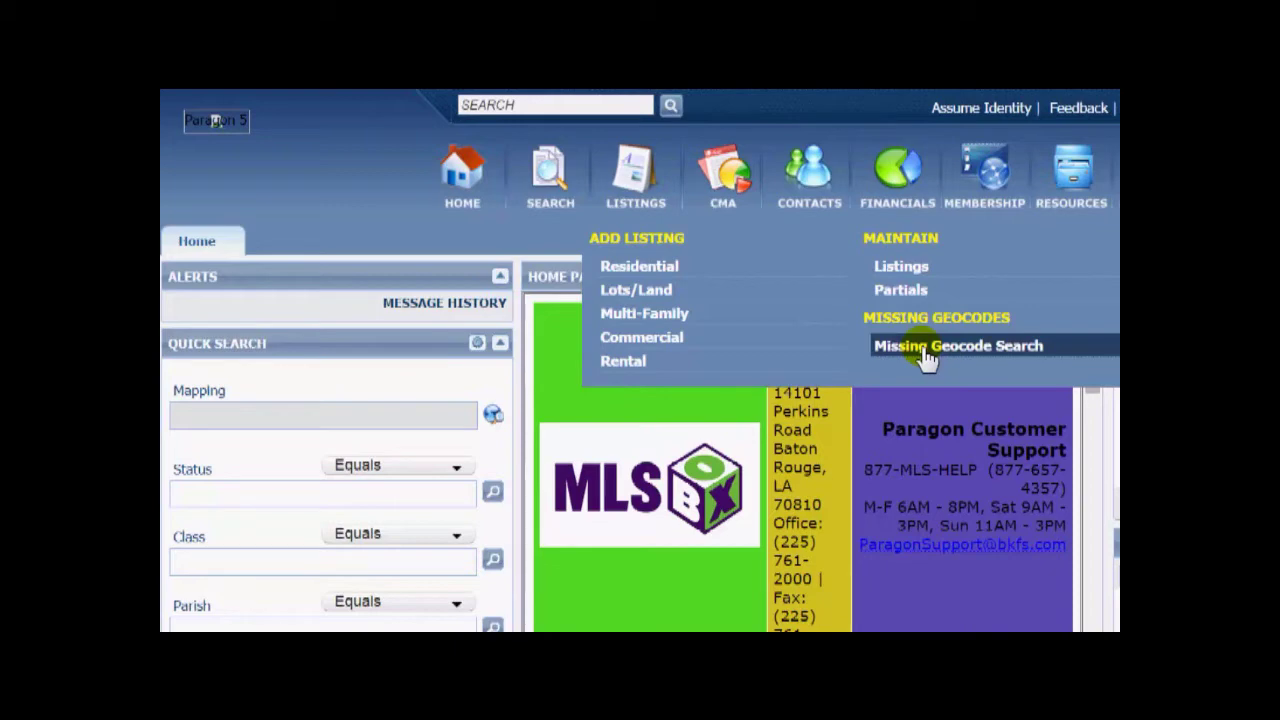
click(630, 268)
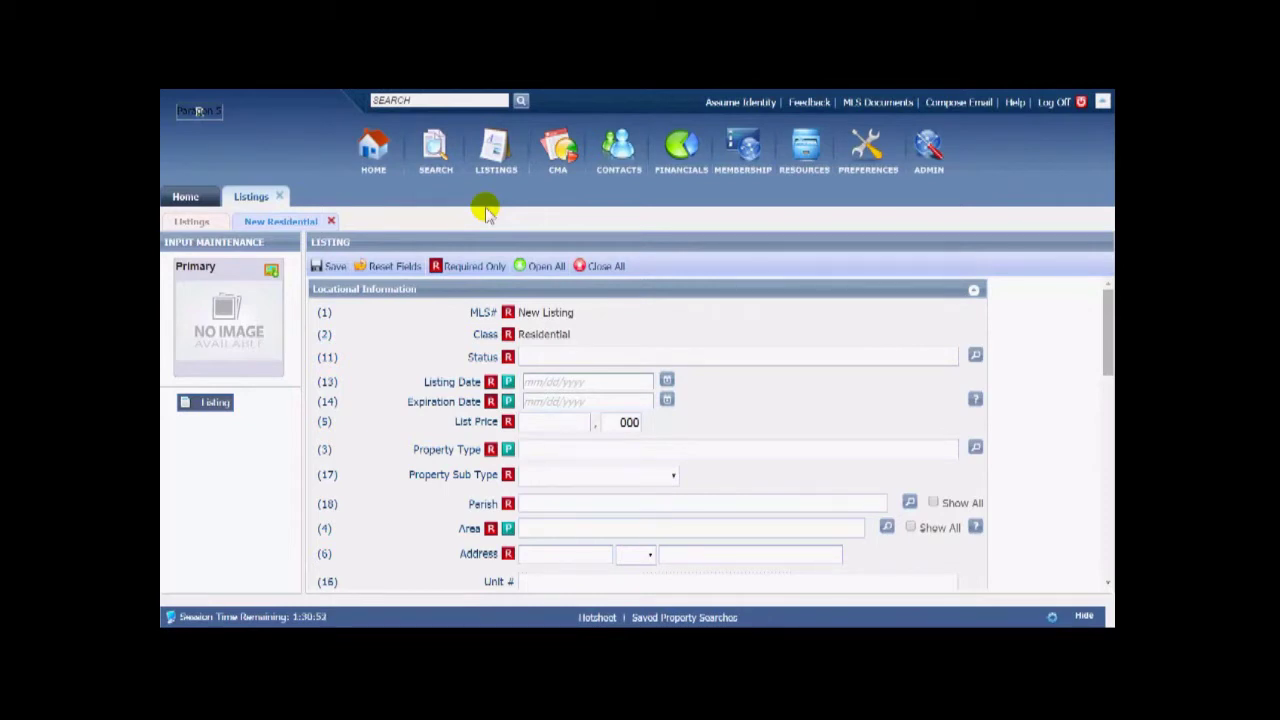
click(332, 265)
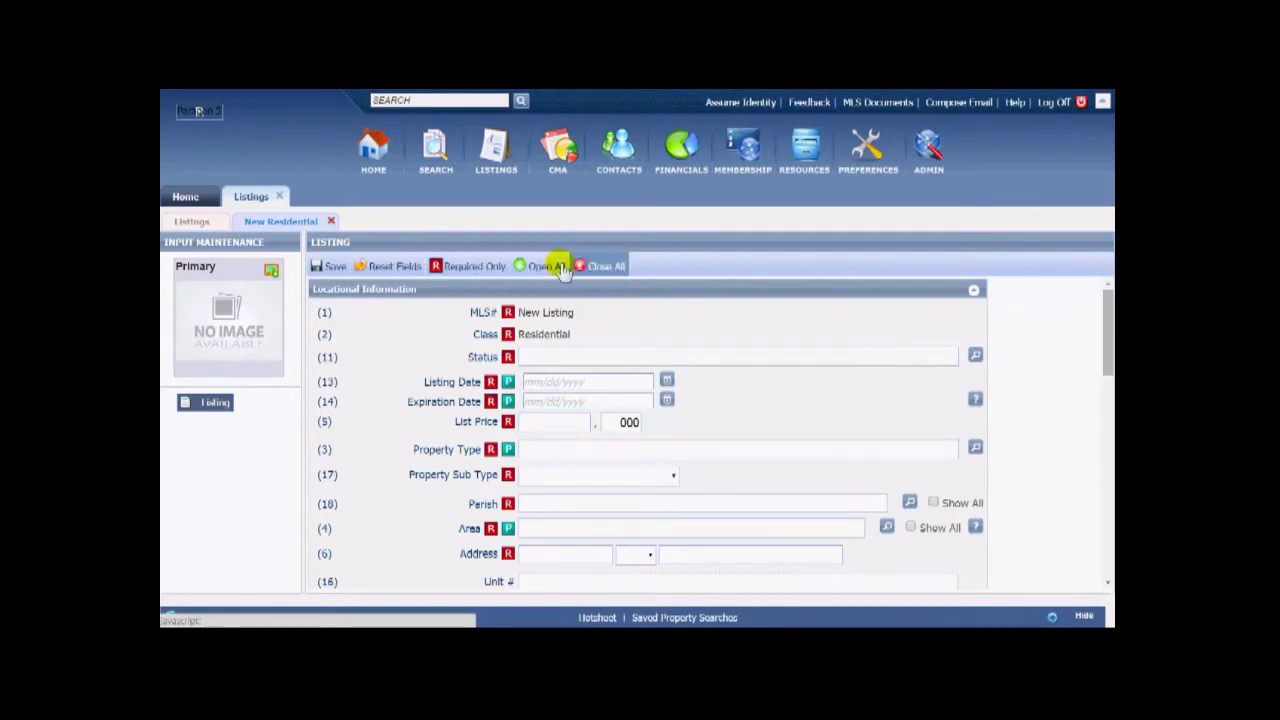
click(332, 266)
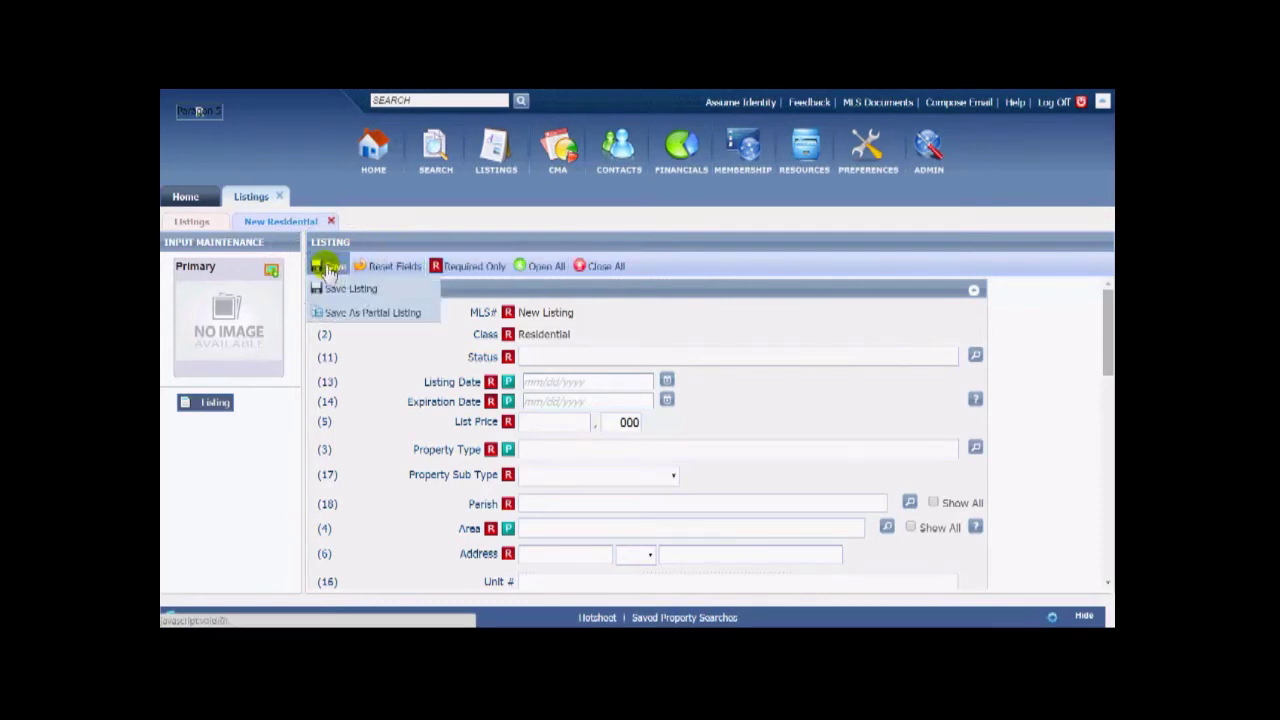
click(330, 270)
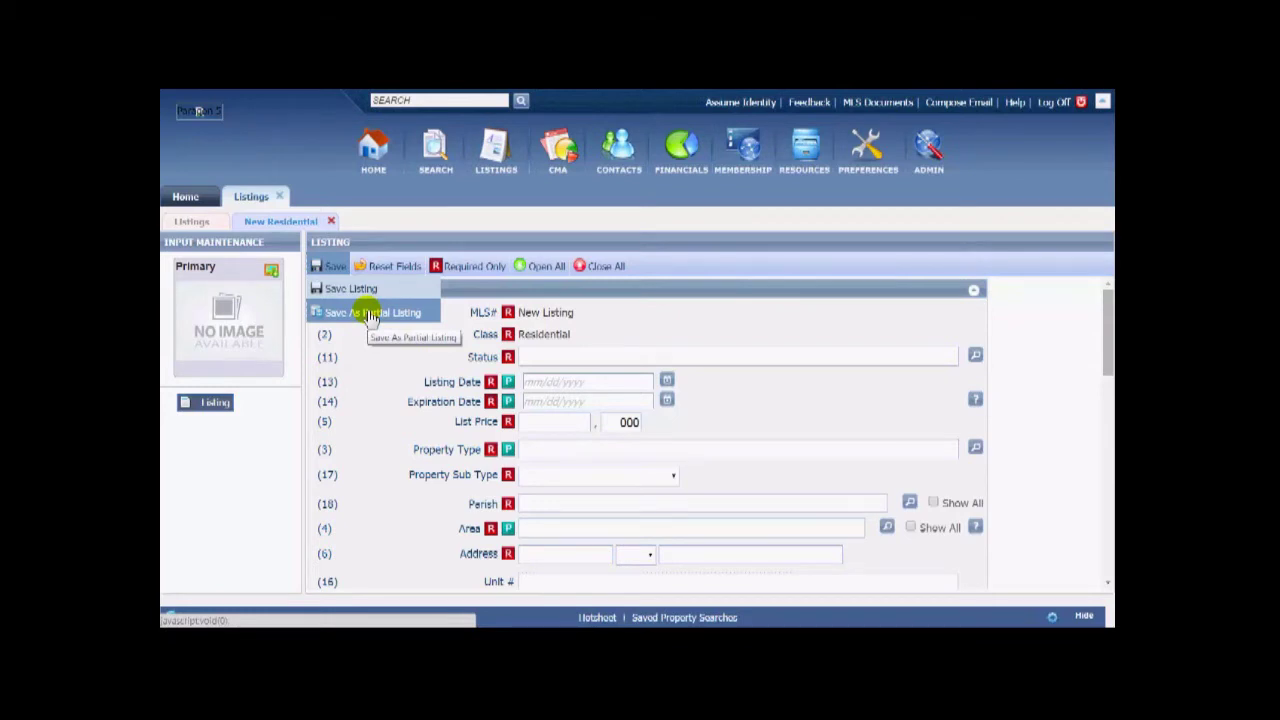
click(455, 270)
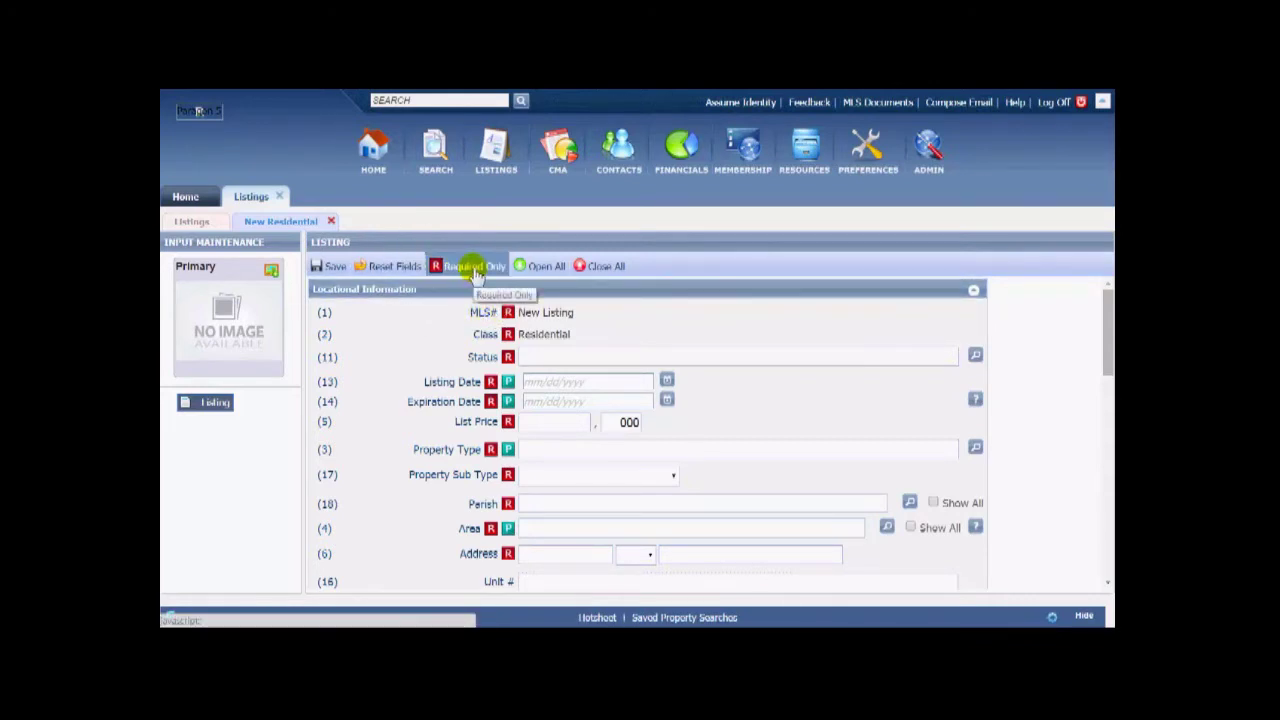
click(476, 274)
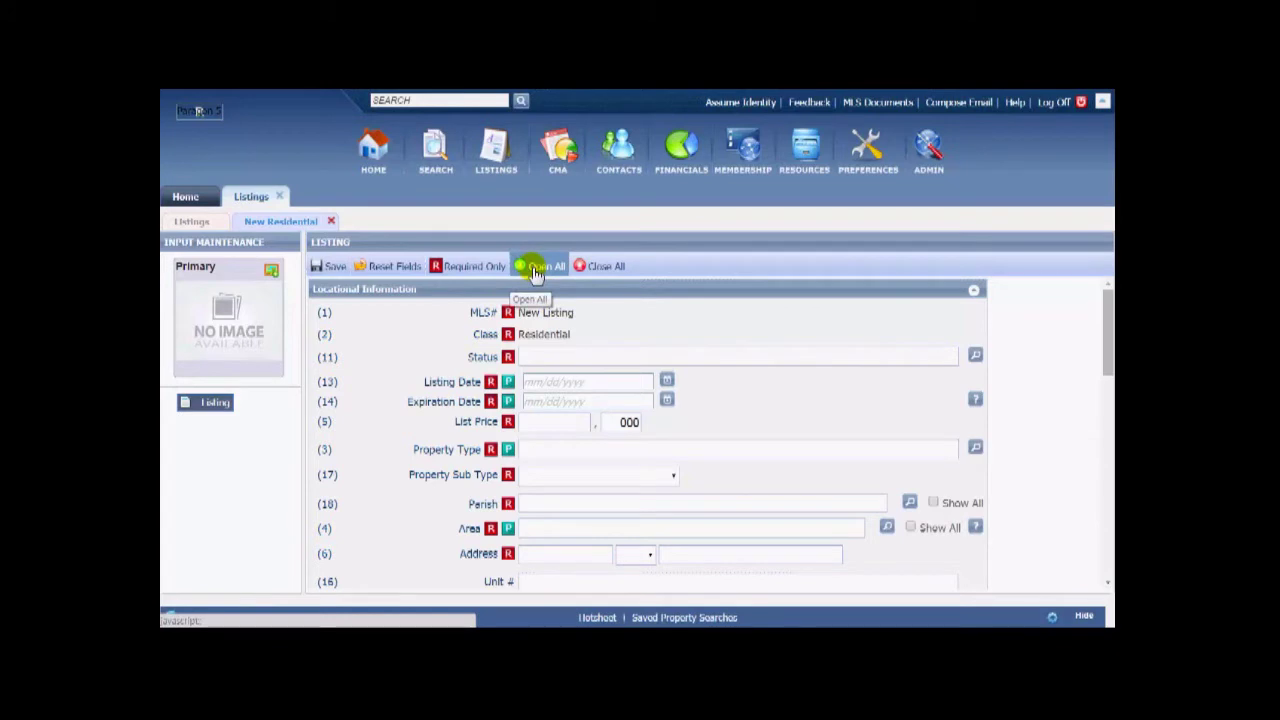
Look through the Locational Information fields and the collapsed section headings beneath them.
scroll(831, 366, down, 5)
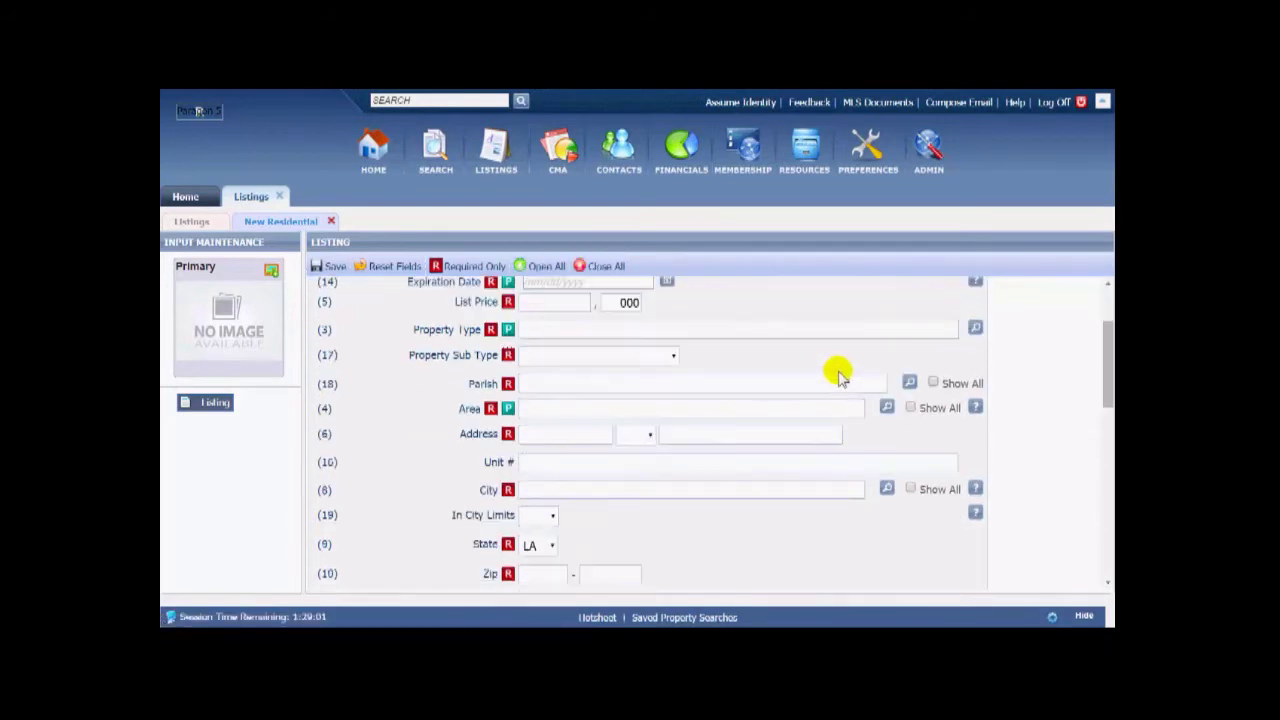
scroll(841, 371, down, 6)
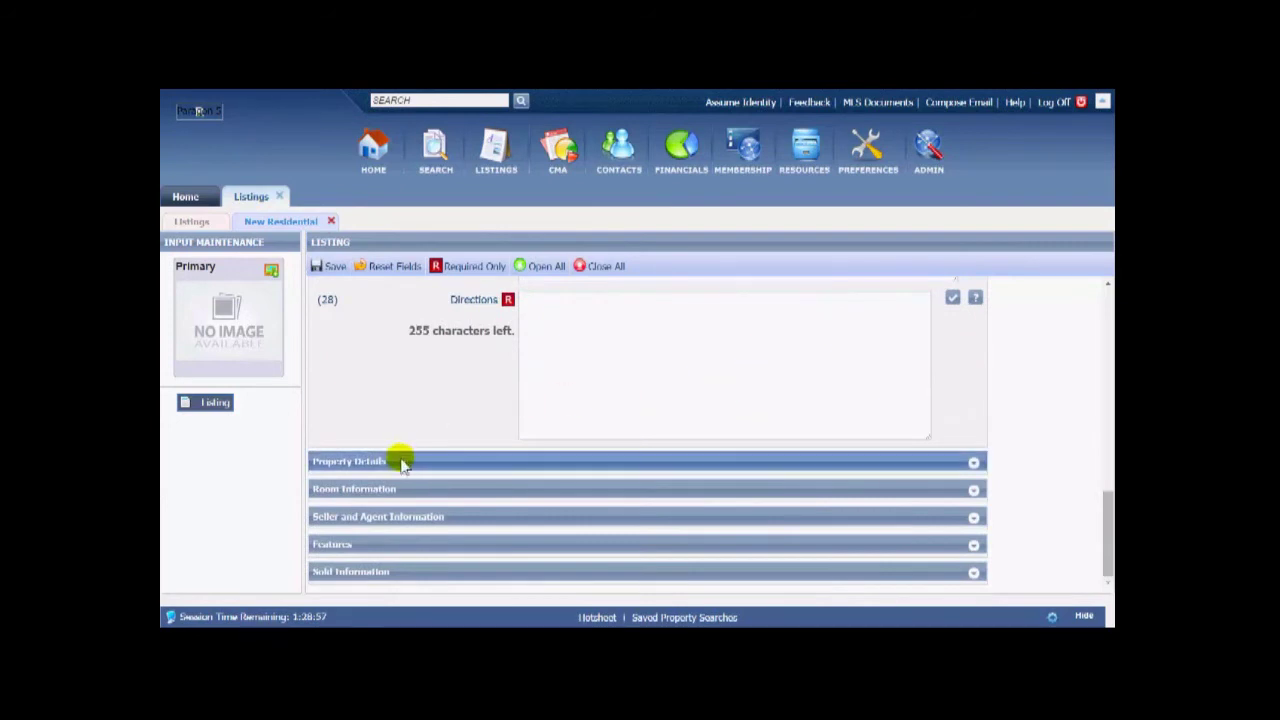
click(396, 463)
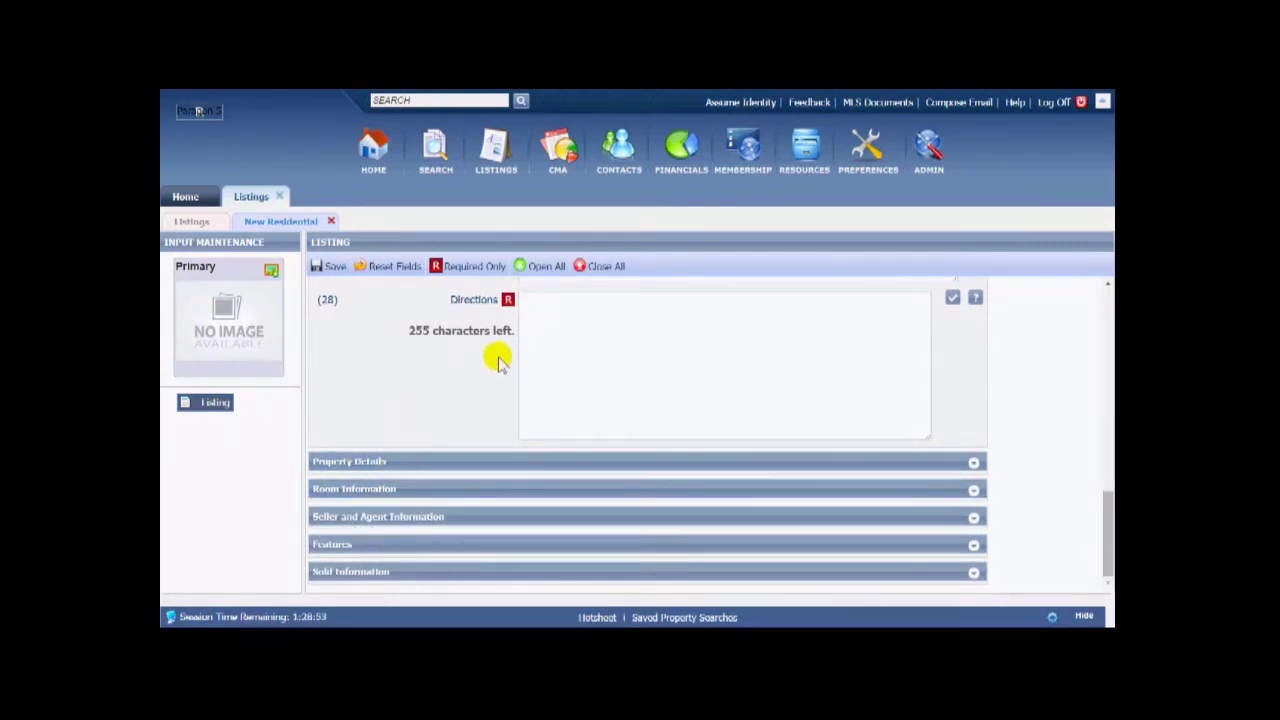
click(537, 272)
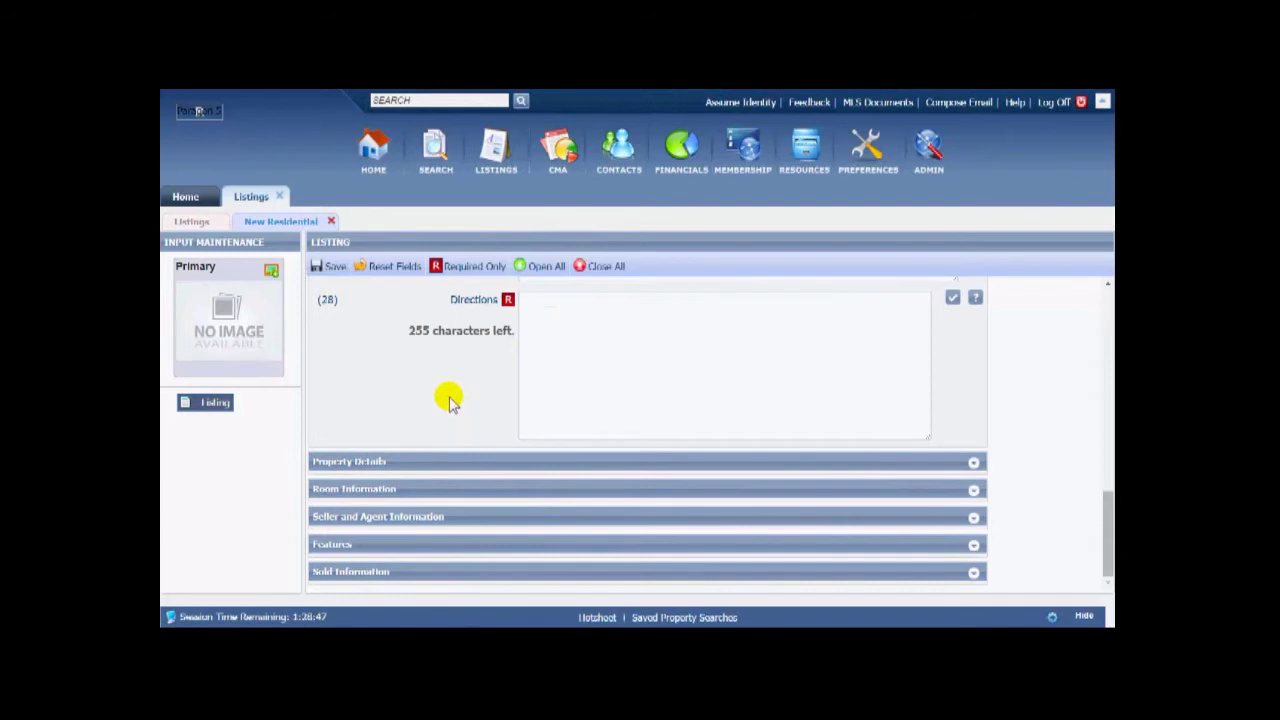
scroll(449, 400, up, 4)
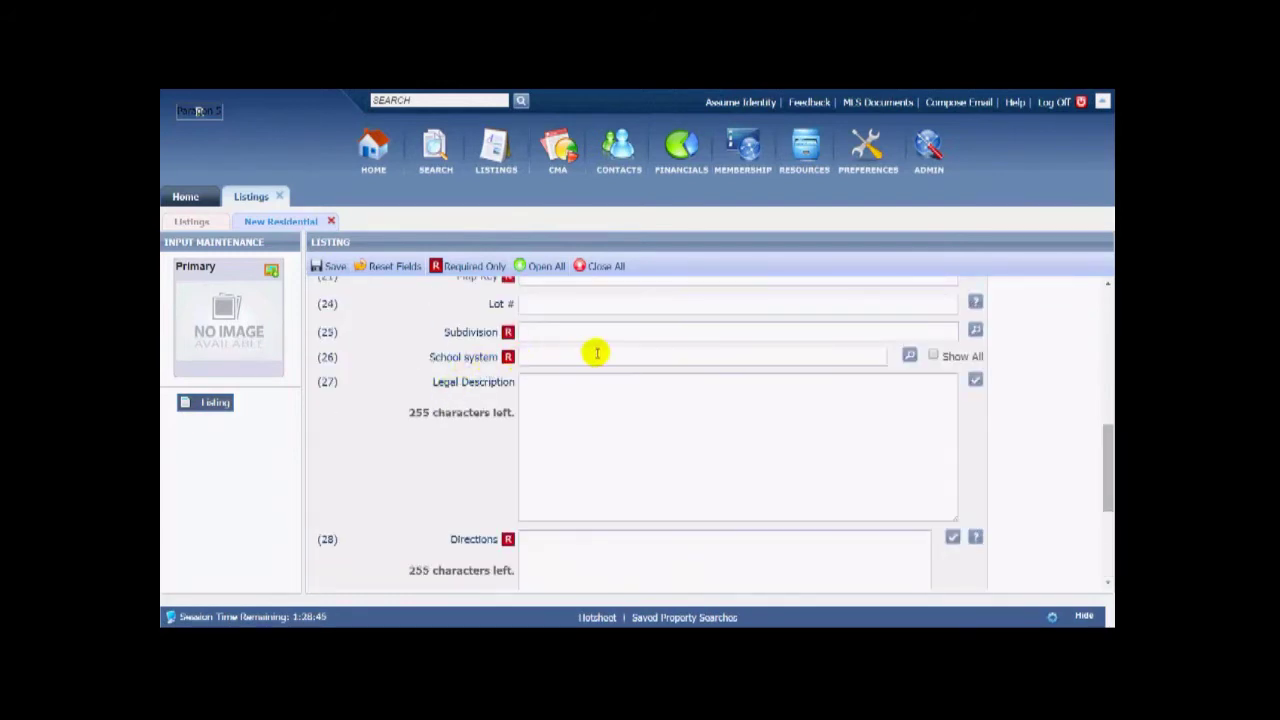
scroll(605, 353, down, 2)
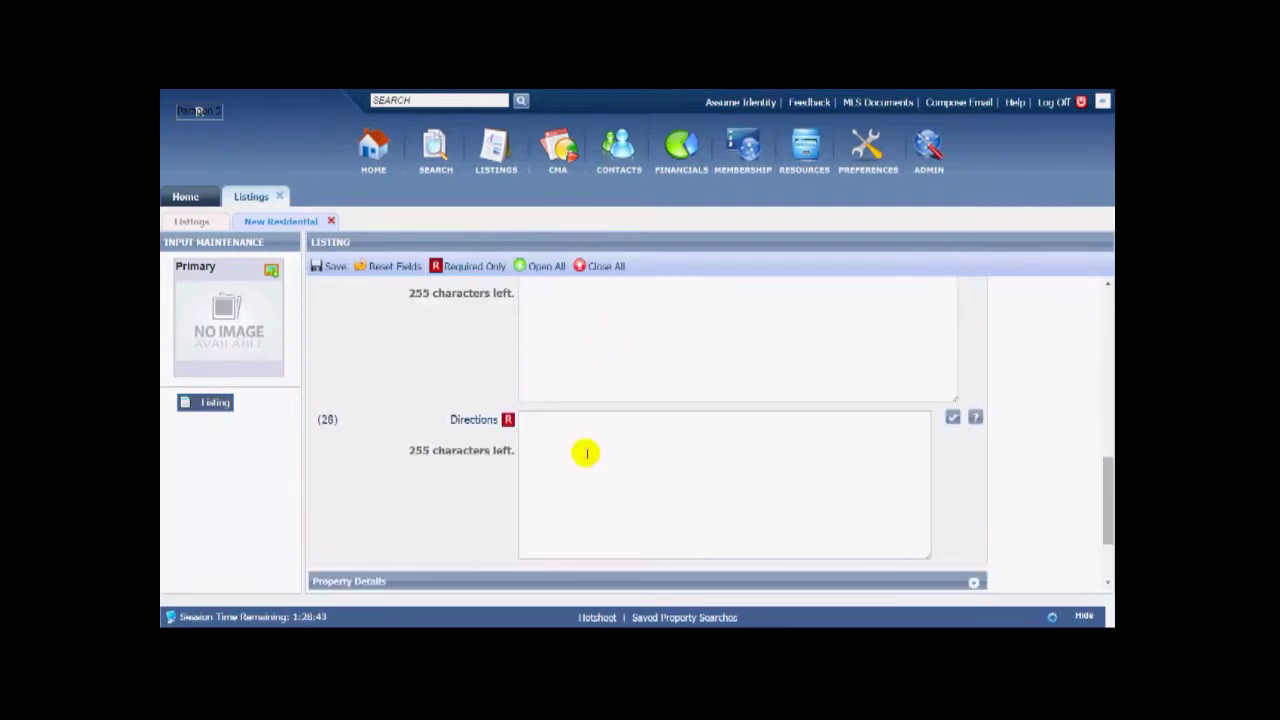
scroll(586, 451, down, 2)
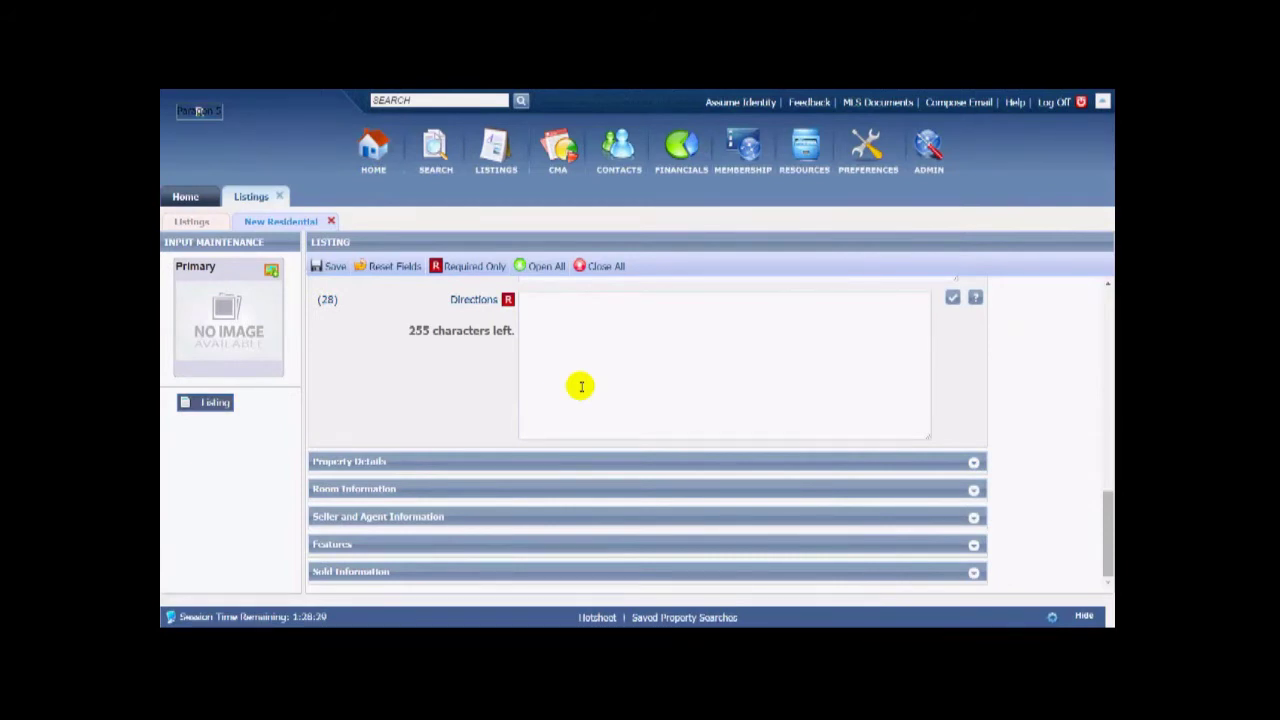
Expand all sections of the listing form to look them over and collapse them all again.
click(543, 267)
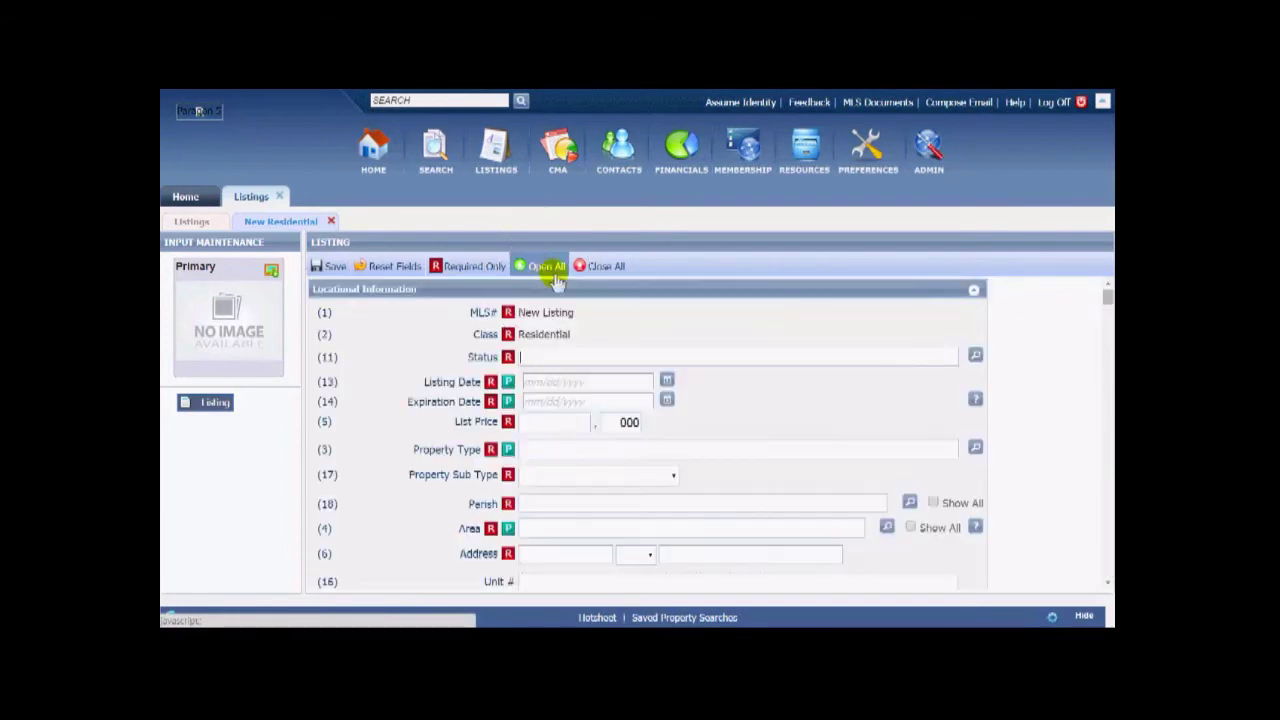
scroll(814, 425, down, 3)
scroll(855, 446, down, 10)
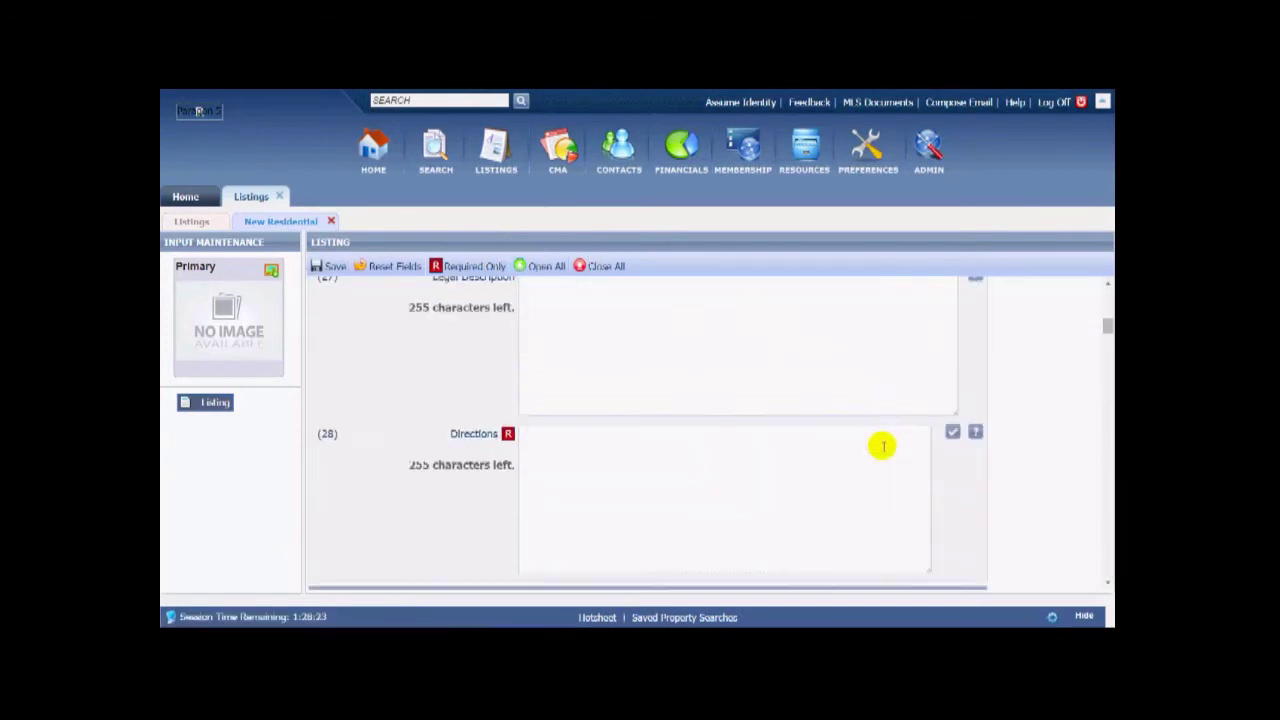
scroll(780, 476, up, 15)
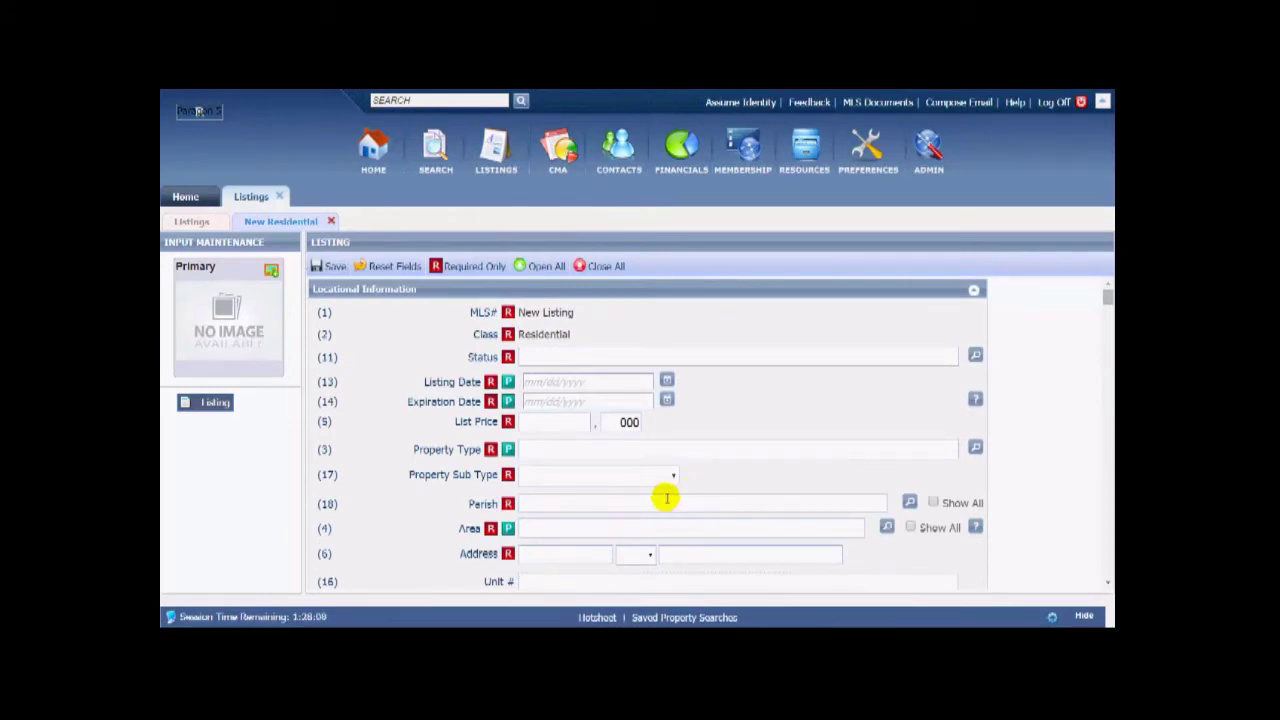
click(610, 270)
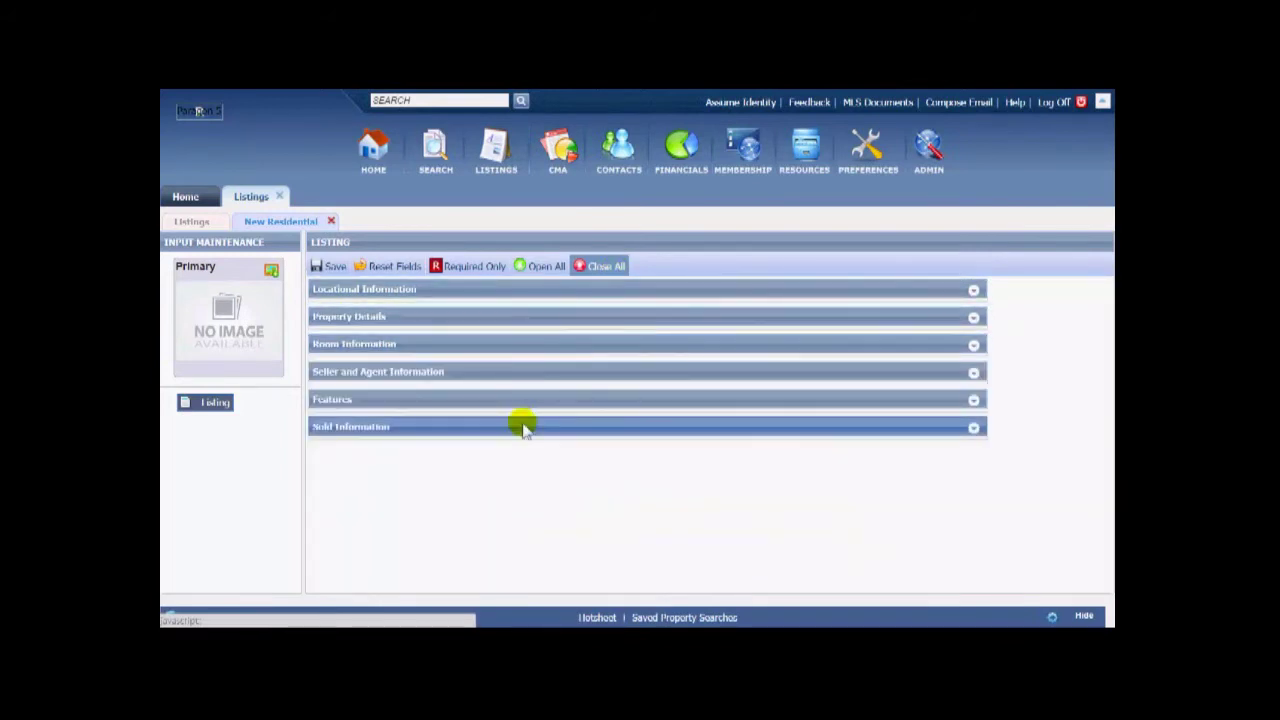
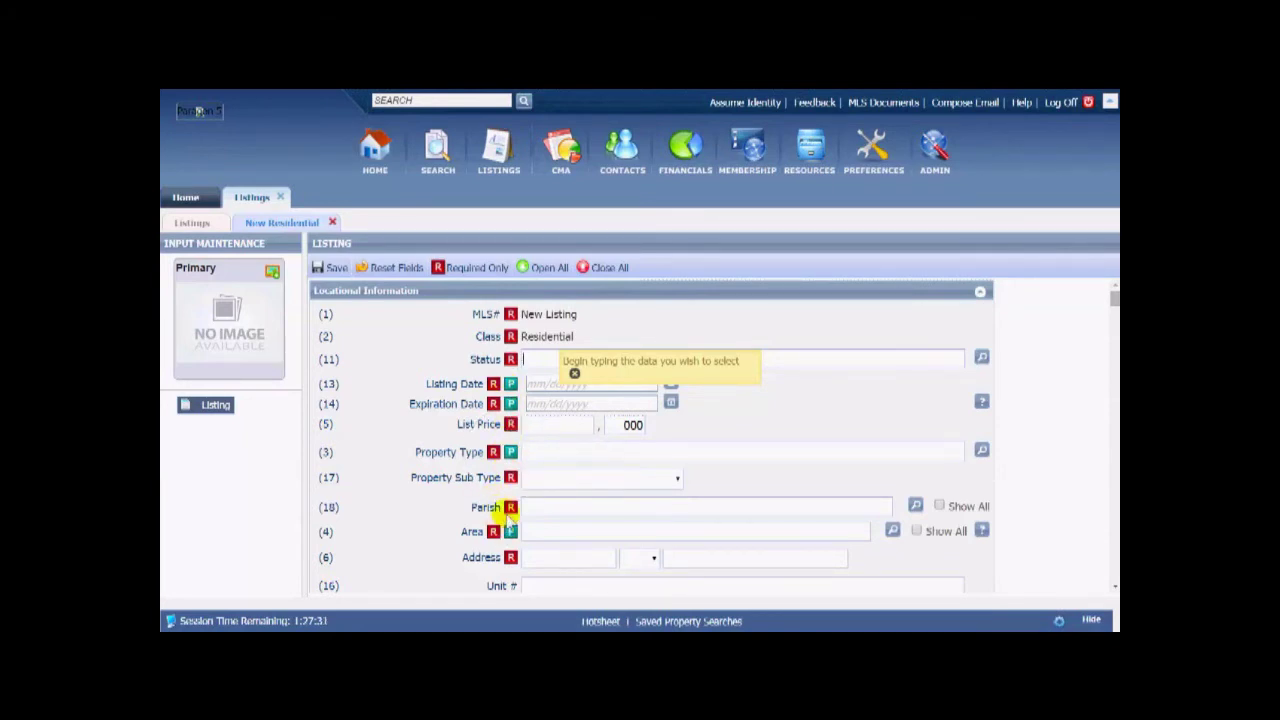
Review the fields from Locational Information through the square footage and builder entries in Property Details.
scroll(502, 510, down, 3)
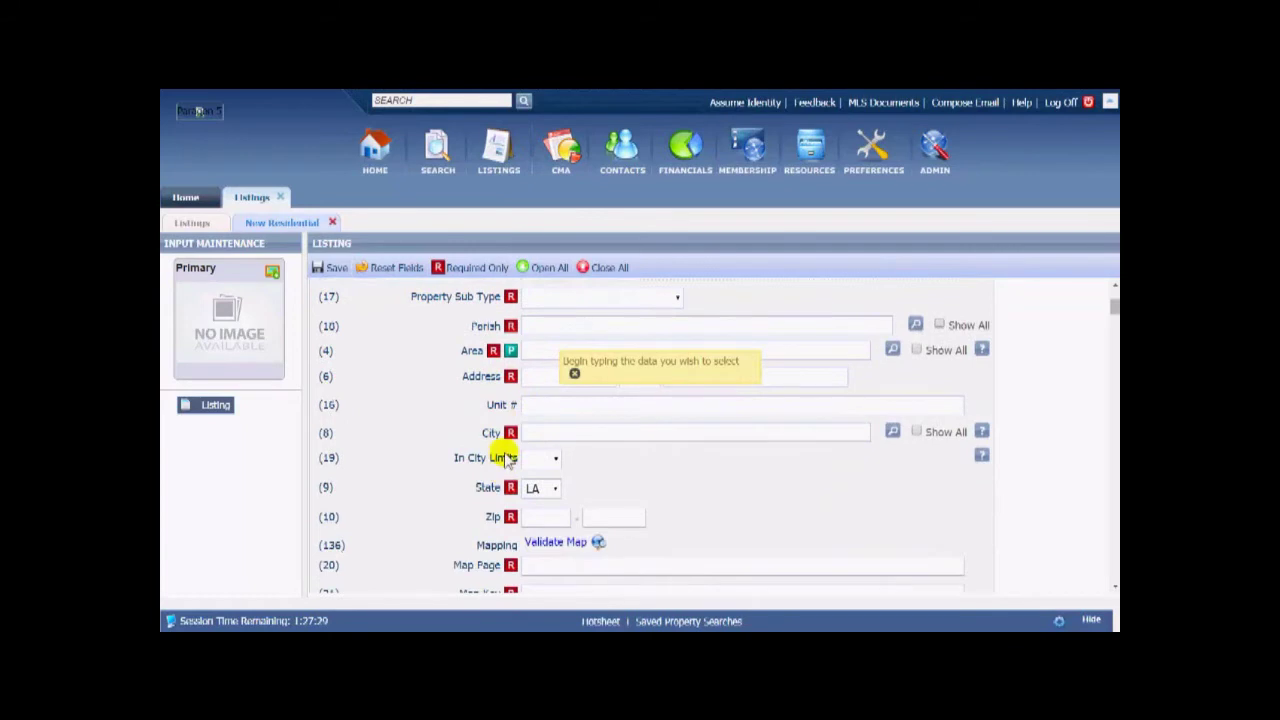
scroll(500, 476, down, 3)
scroll(490, 476, down, 5)
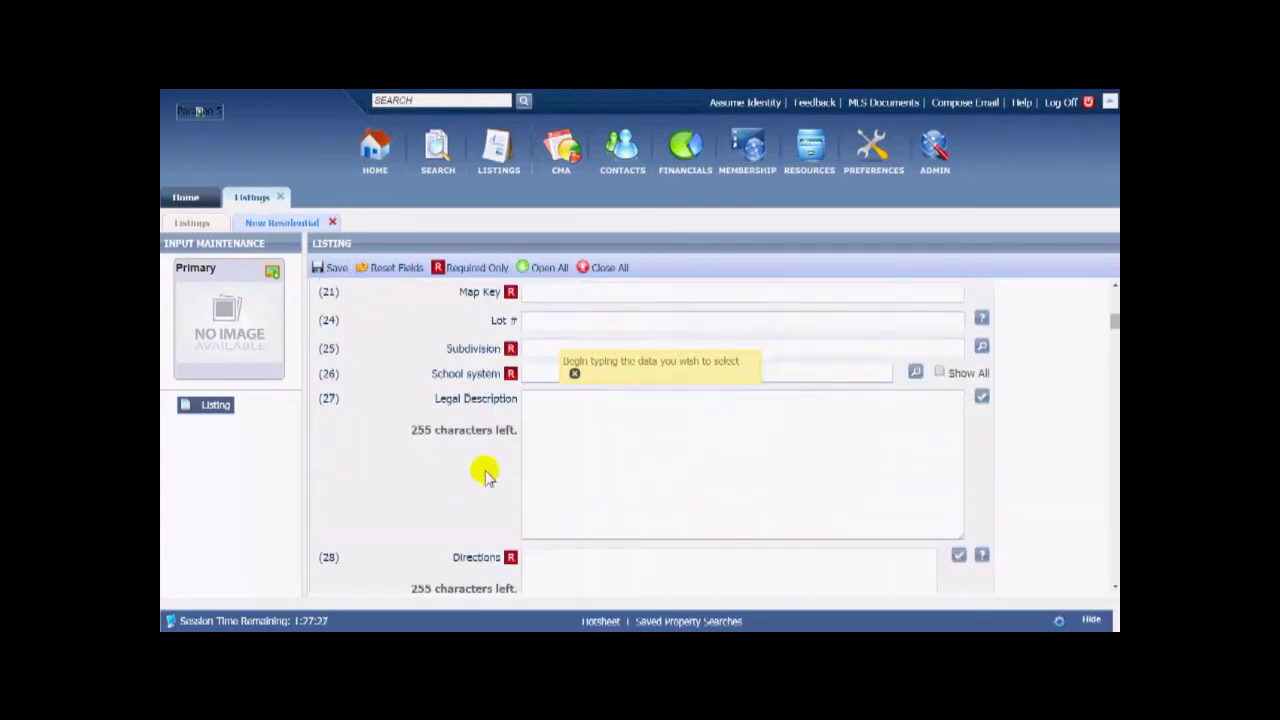
scroll(490, 460, down, 6)
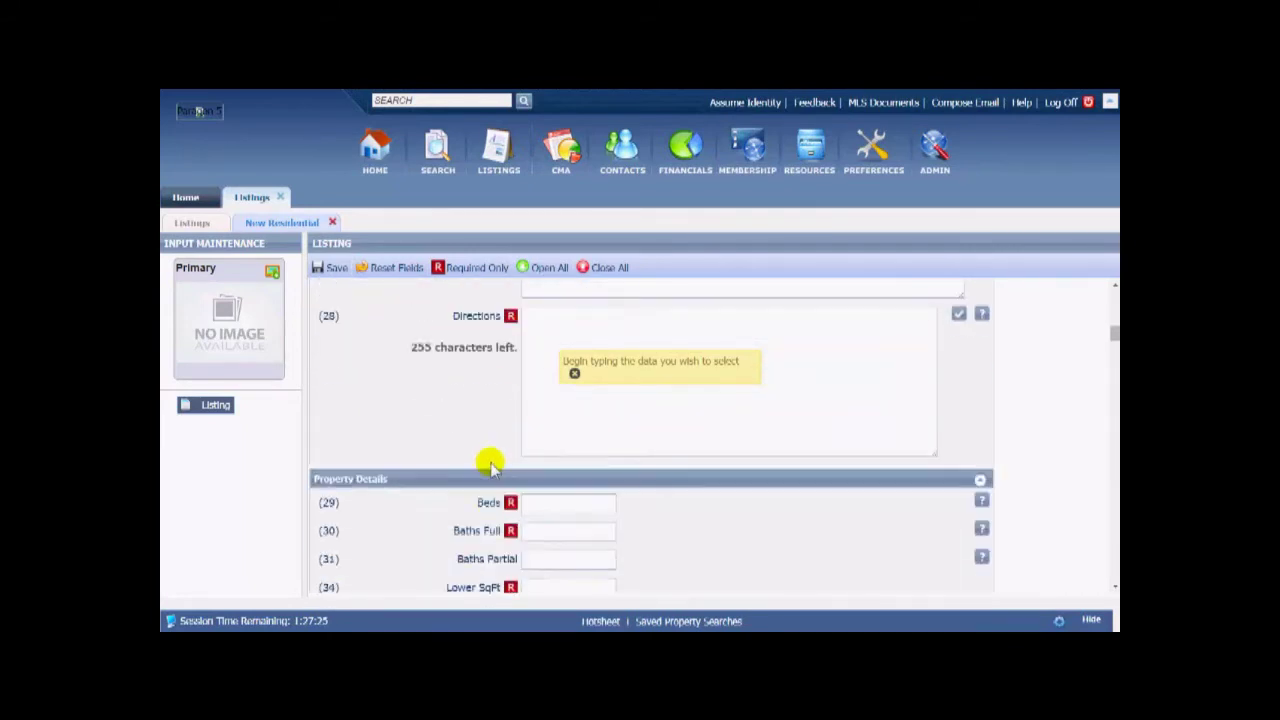
scroll(500, 462, down, 1)
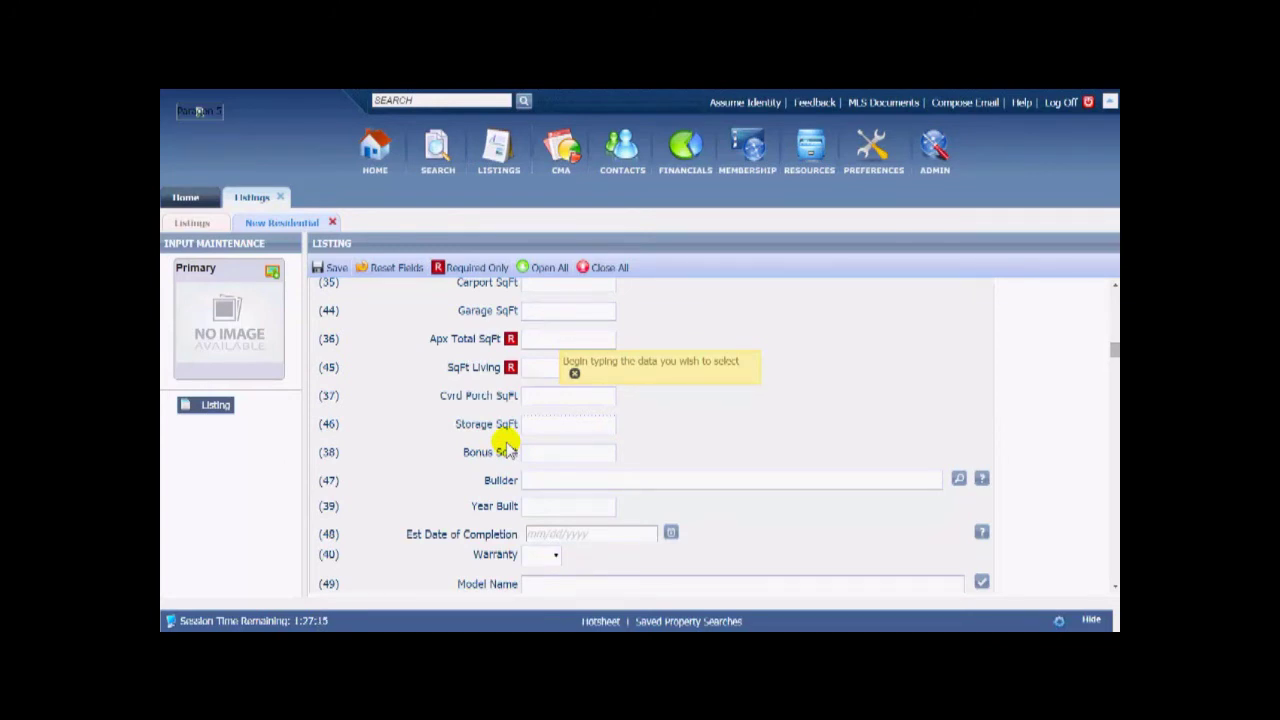
click(335, 270)
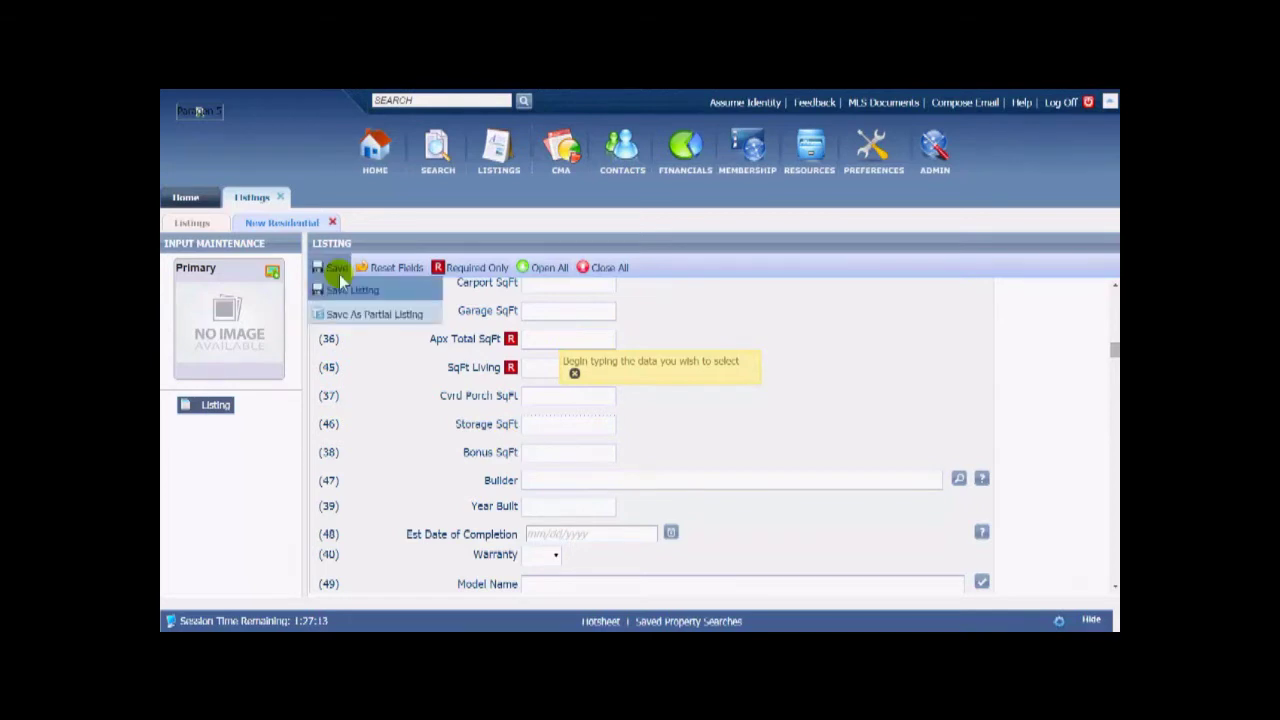
click(357, 322)
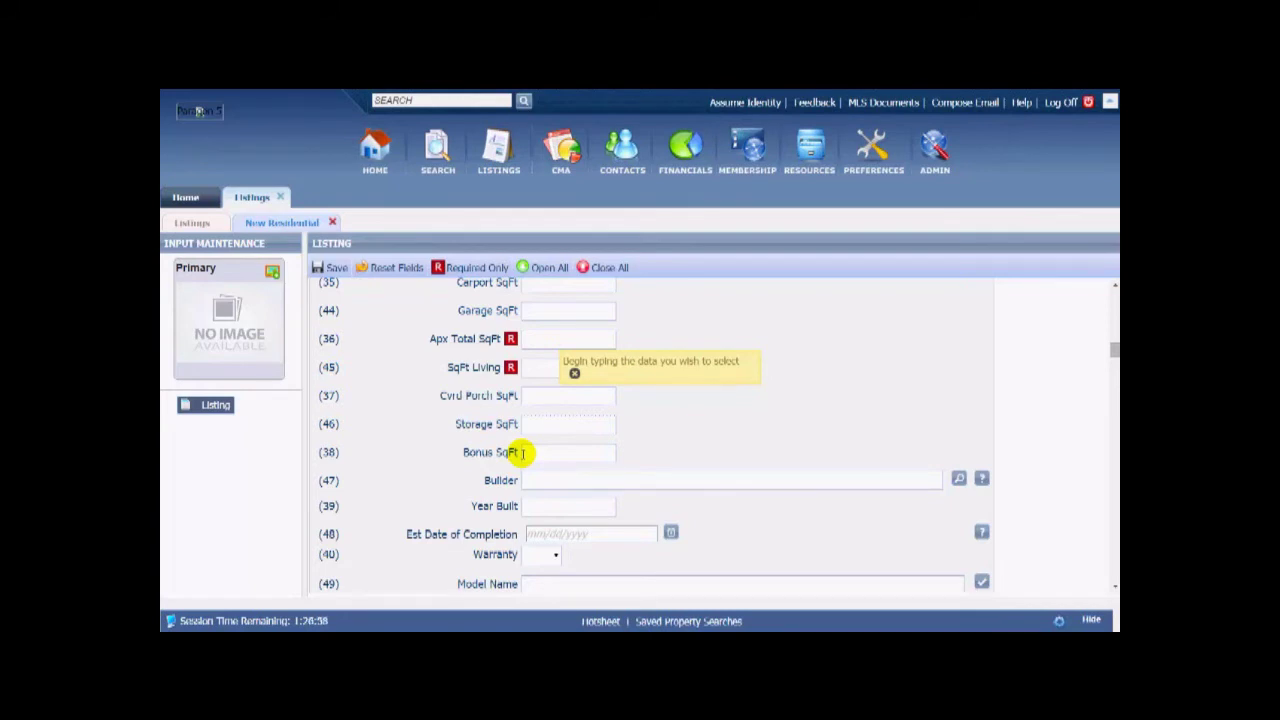
mouse_move(500, 159)
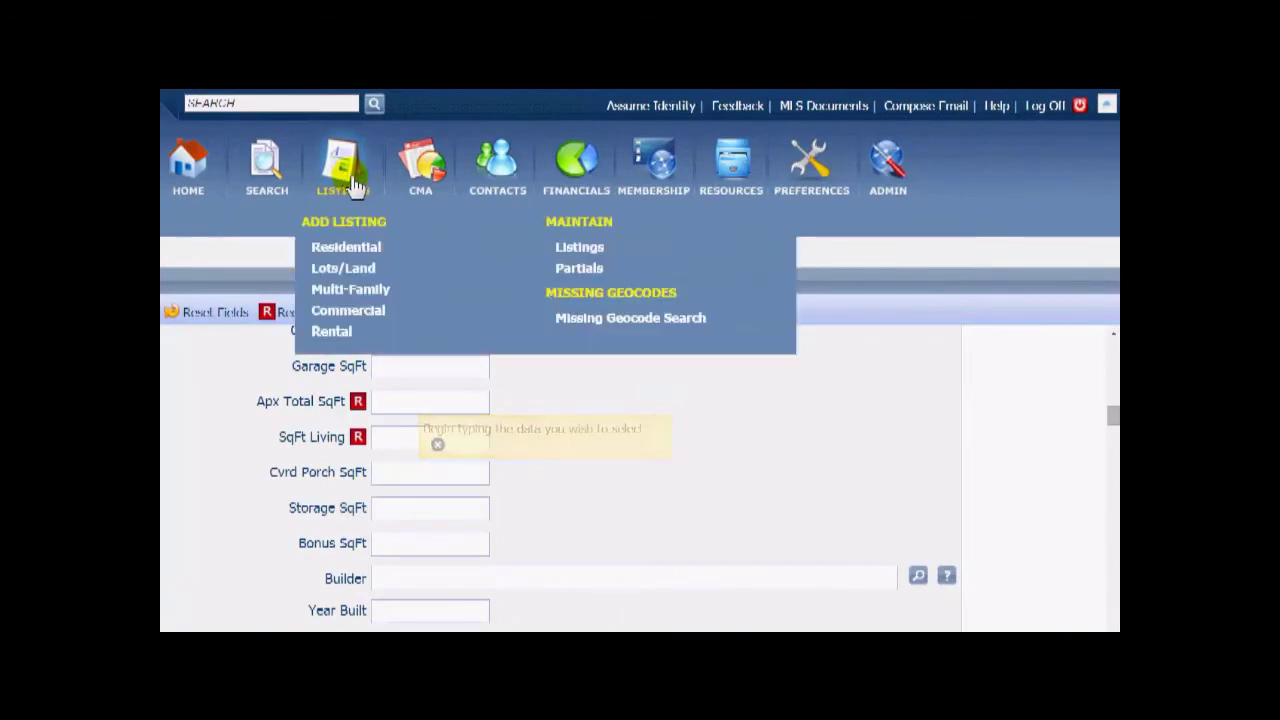
click(591, 270)
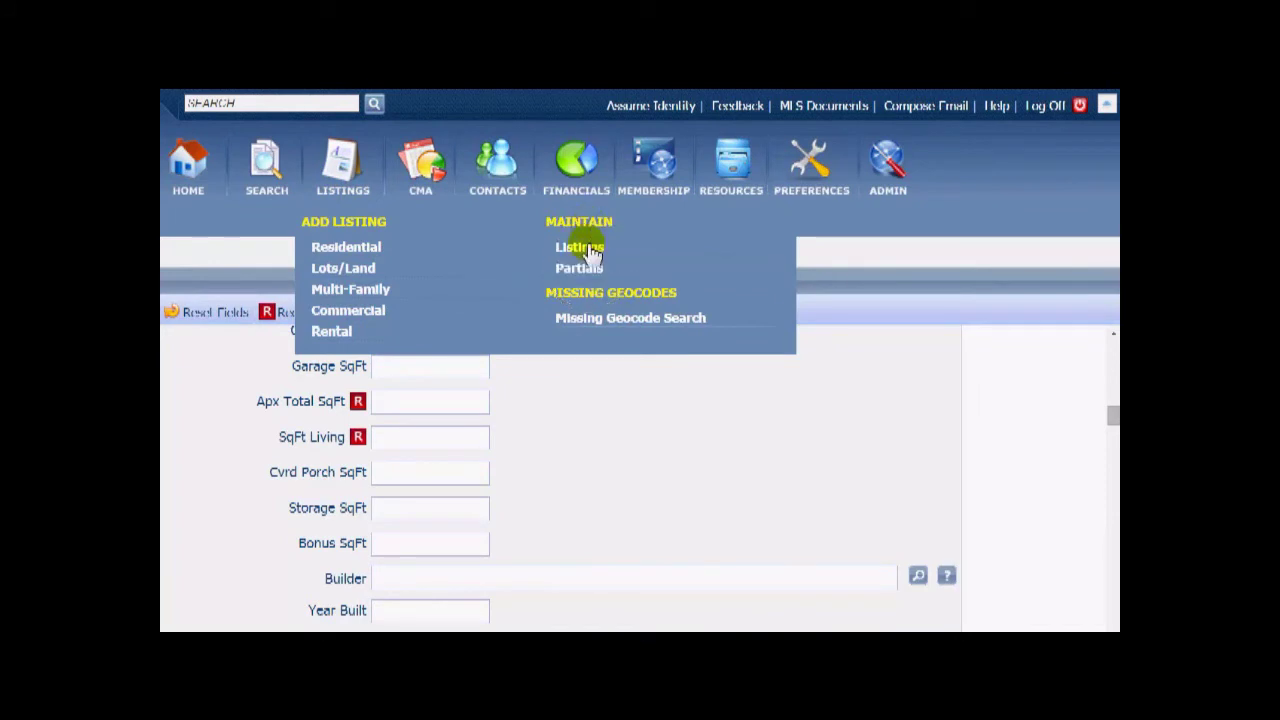
click(591, 274)
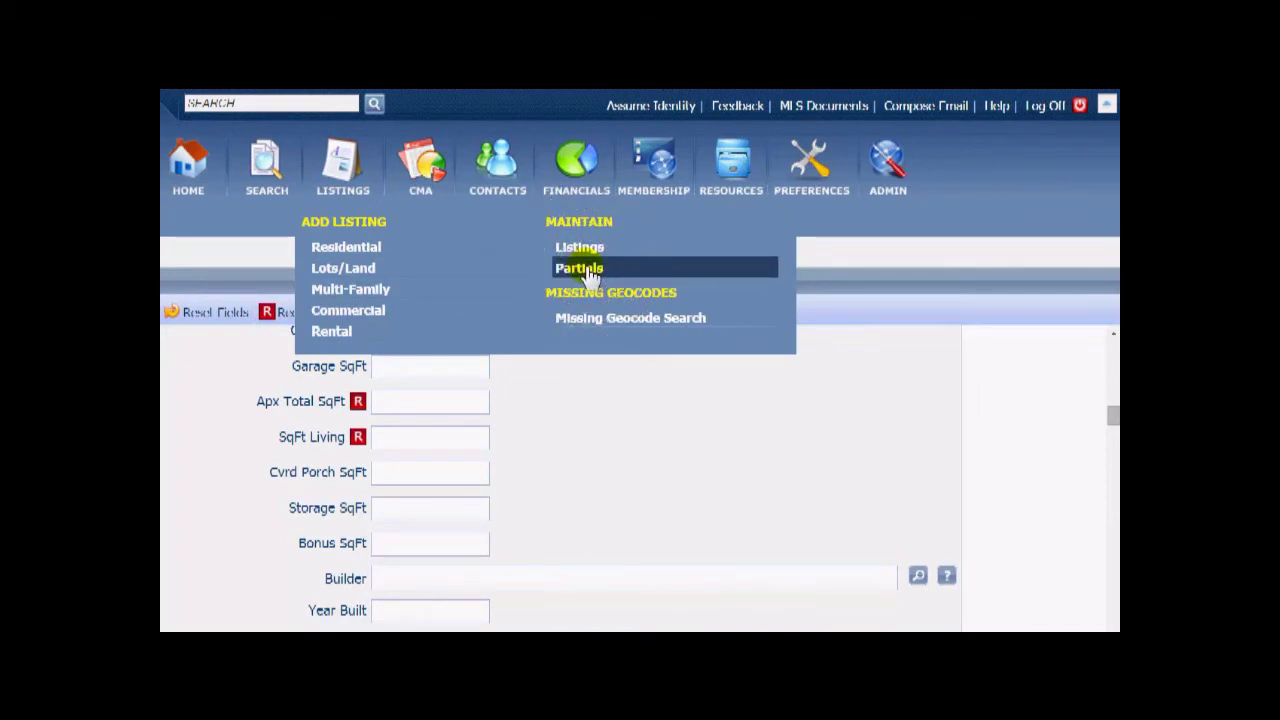
Look through the available status values for the new listing and choose Active as its Status.
scroll(546, 451, up, 3)
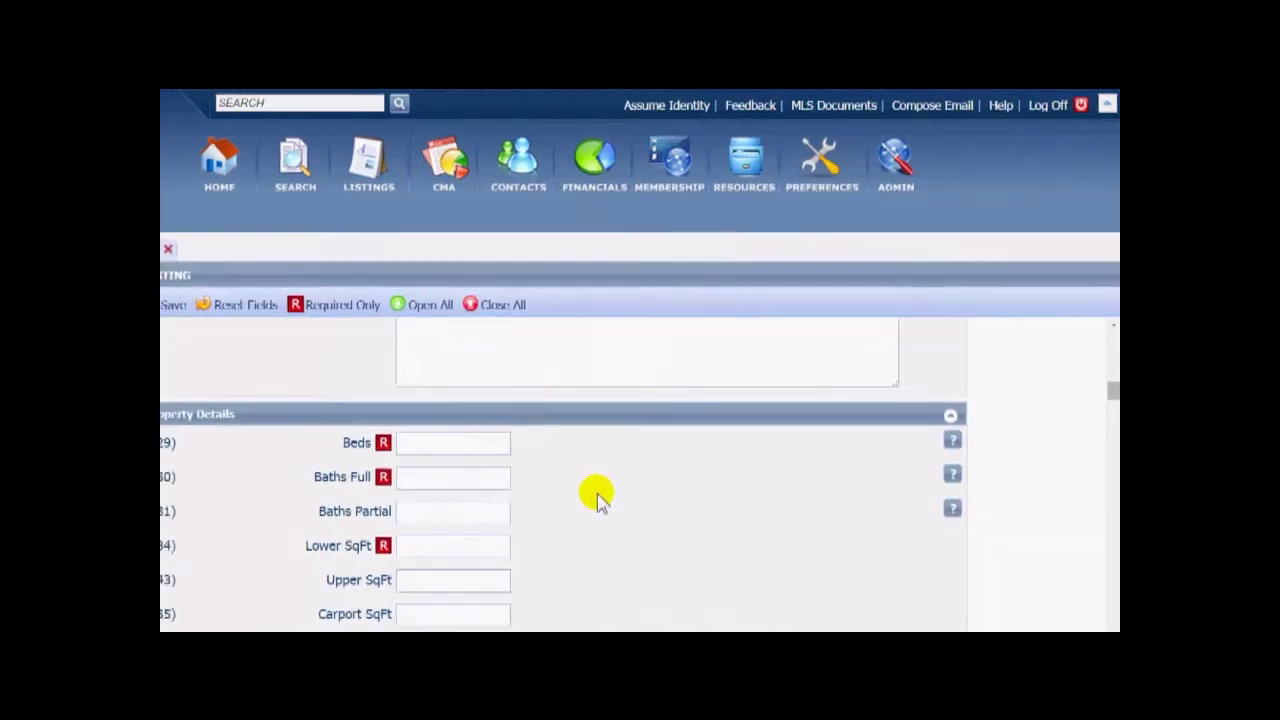
scroll(646, 460, up, 10)
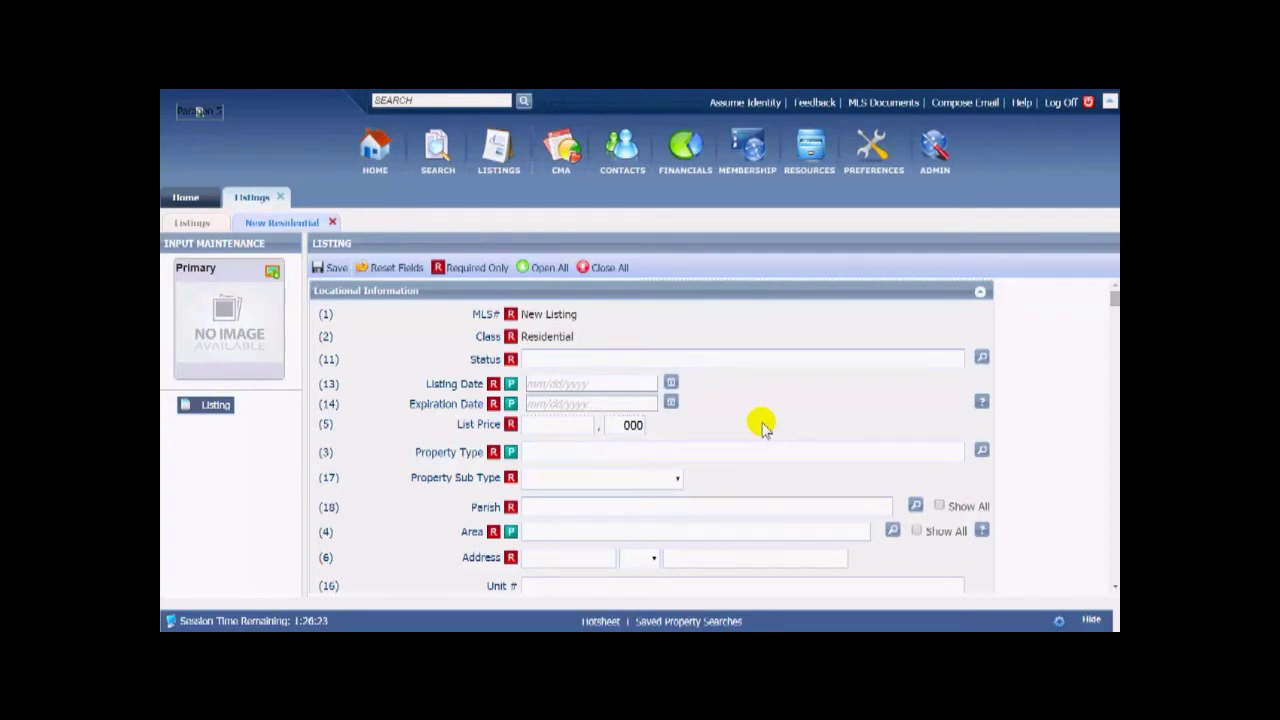
click(740, 357)
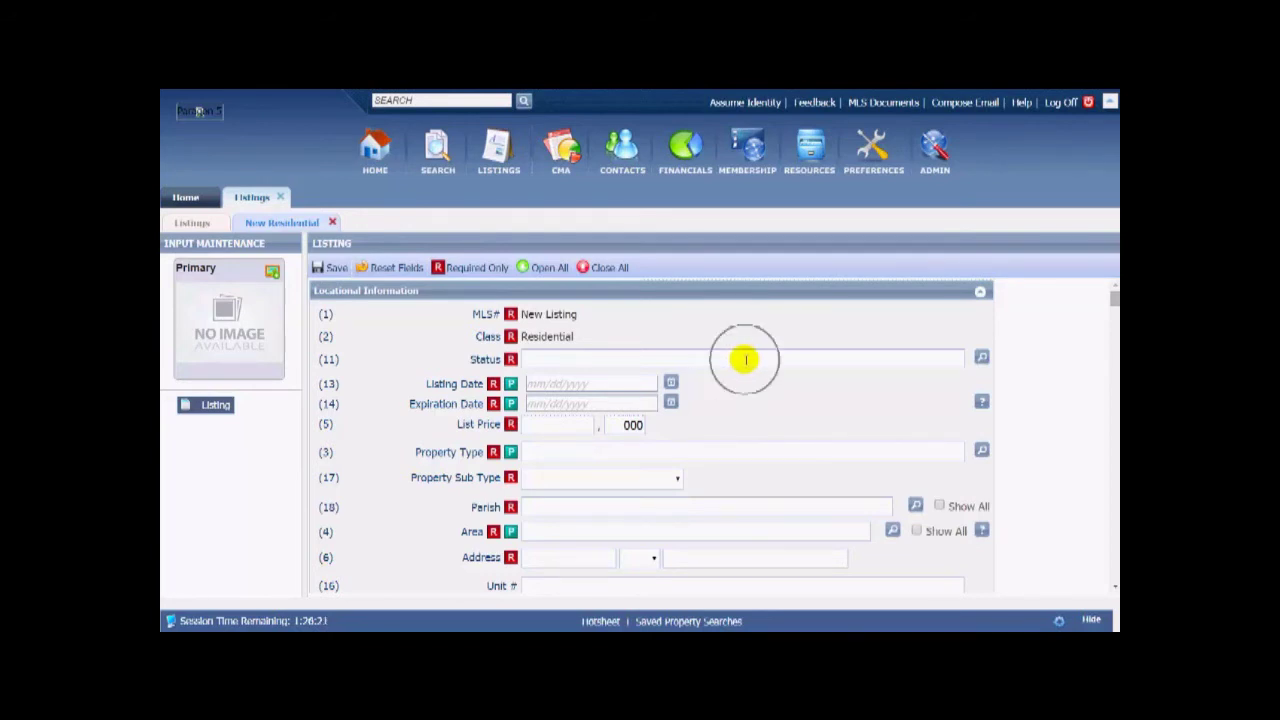
click(982, 358)
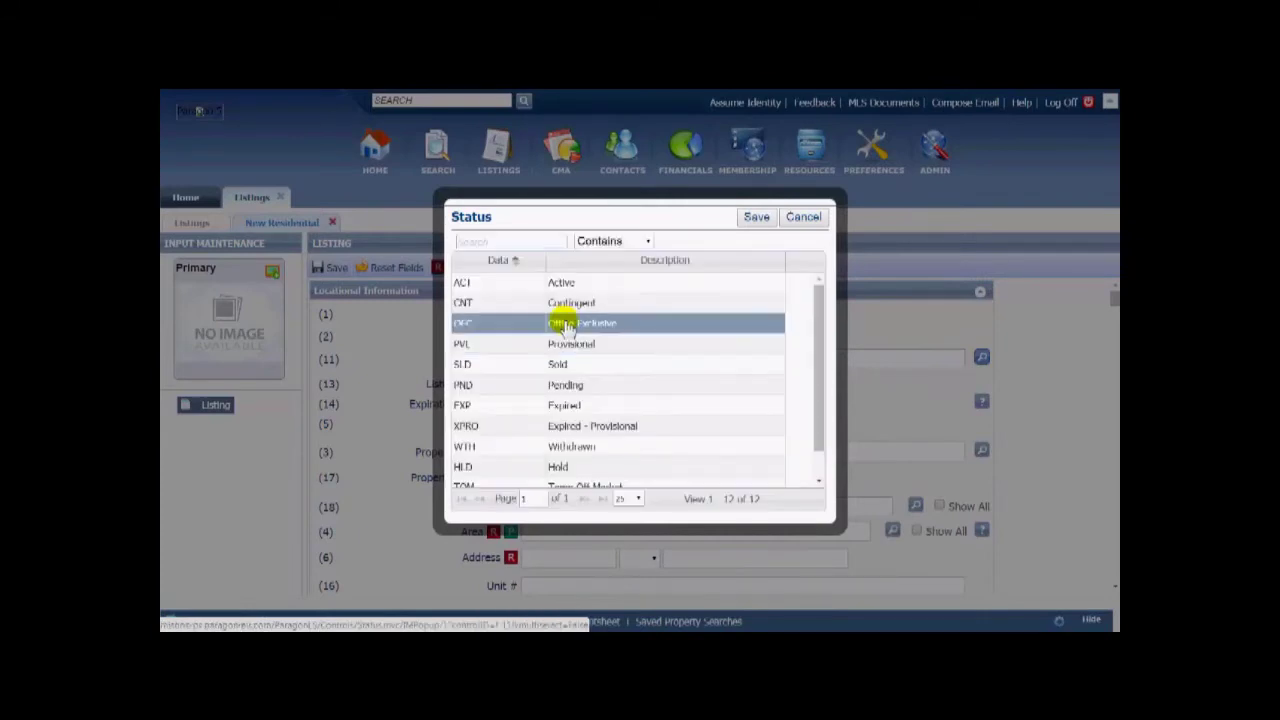
scroll(630, 380, down, 1)
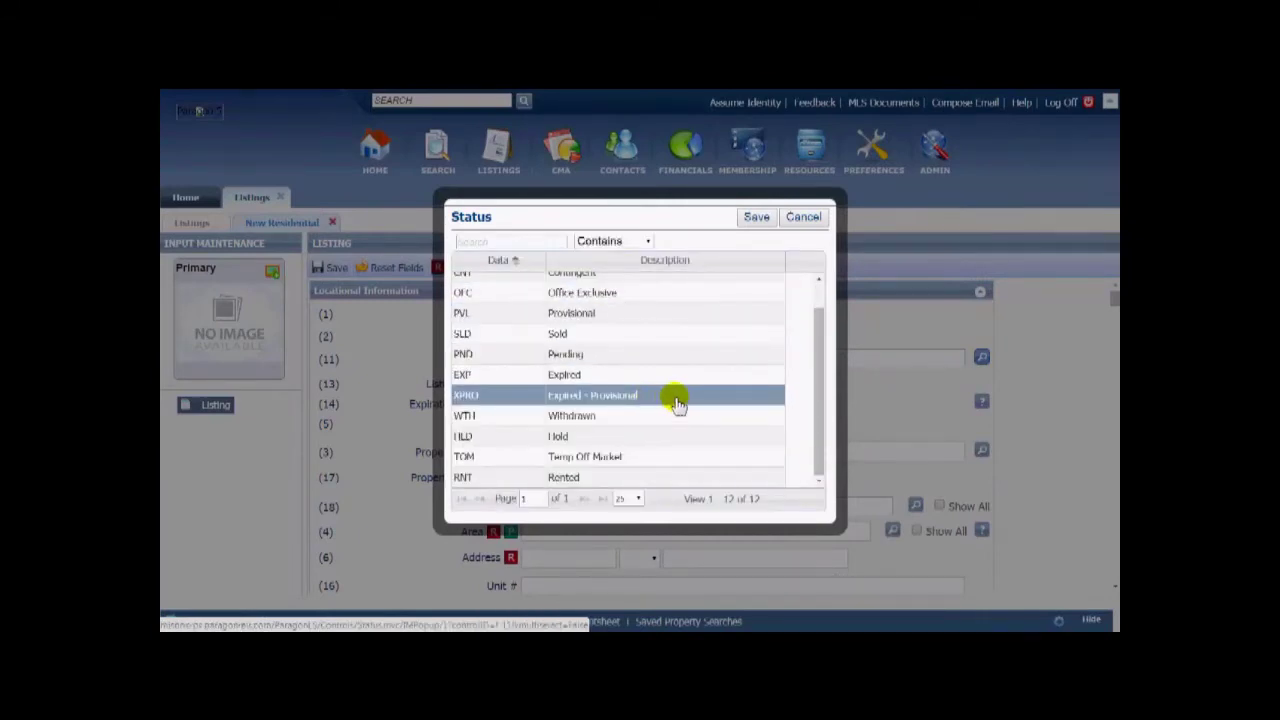
scroll(675, 395, up, 1)
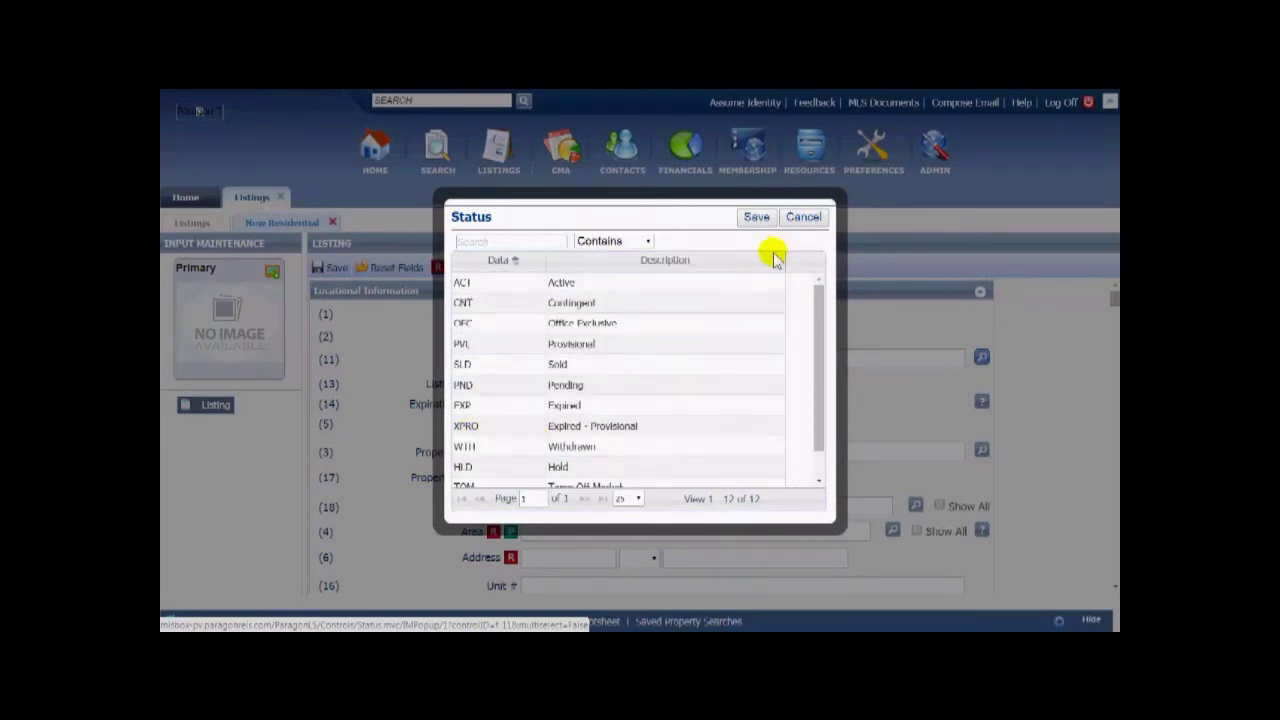
click(578, 288)
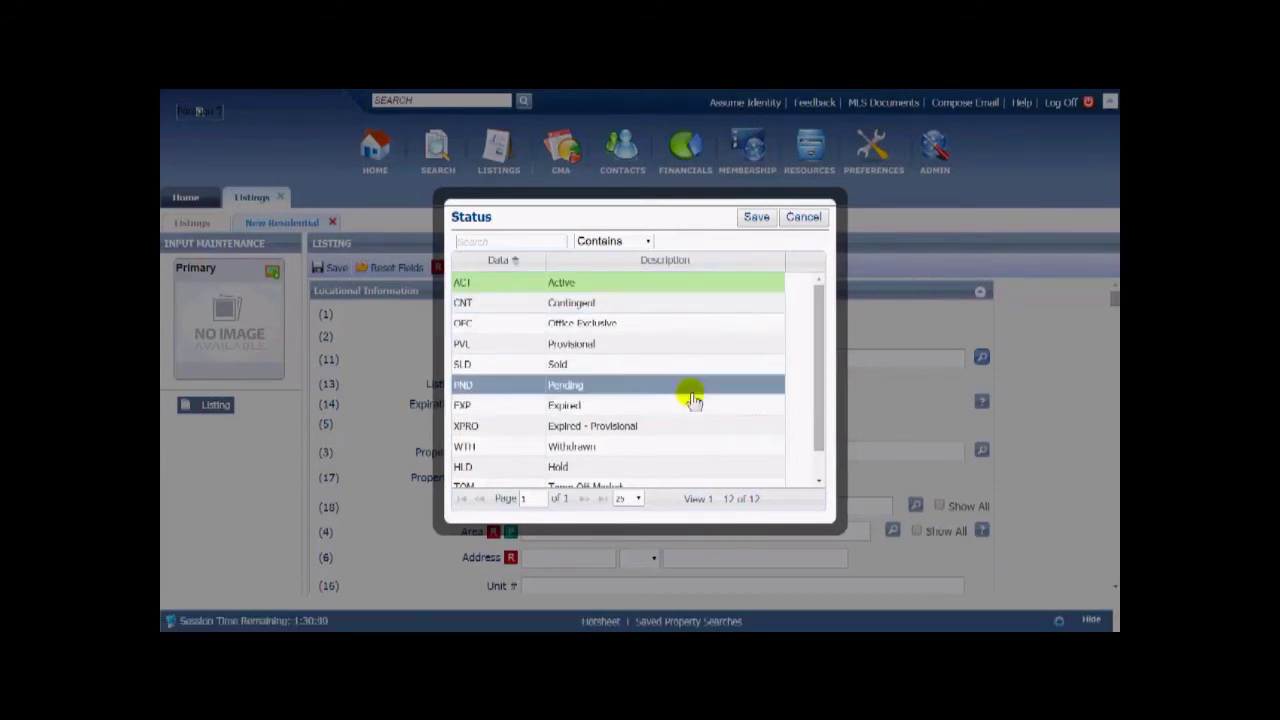
click(592, 292)
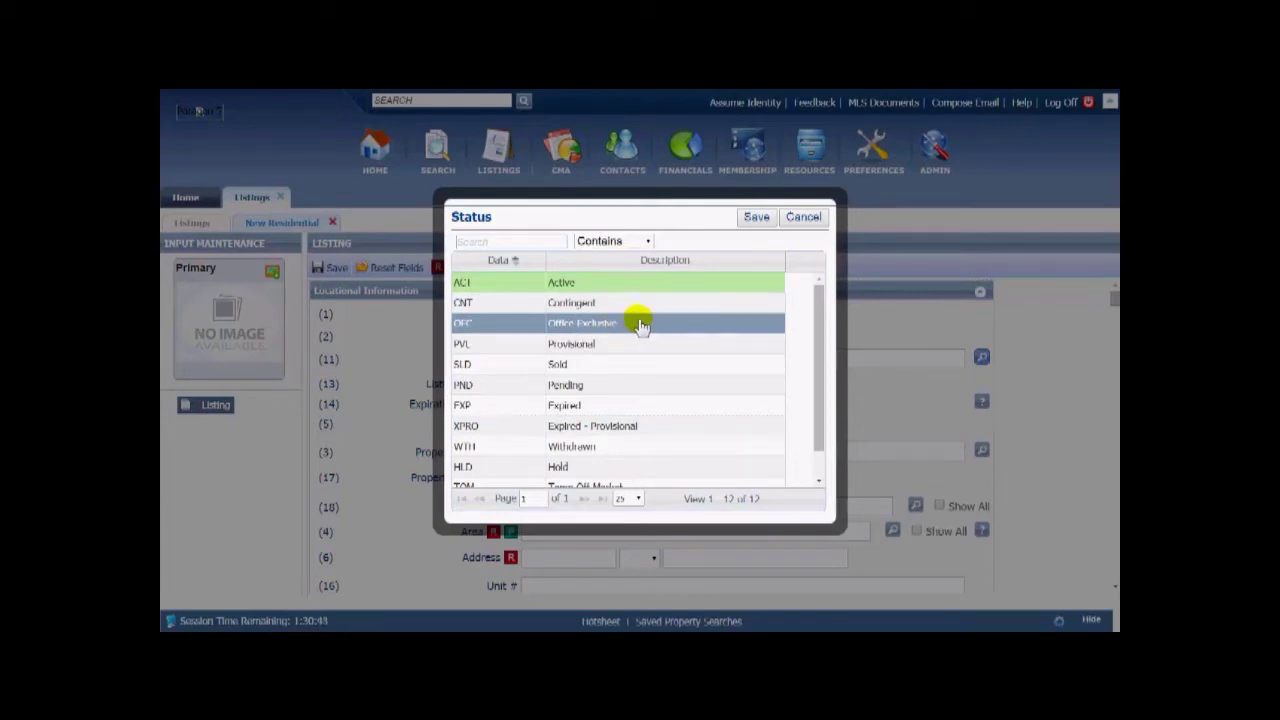
click(758, 220)
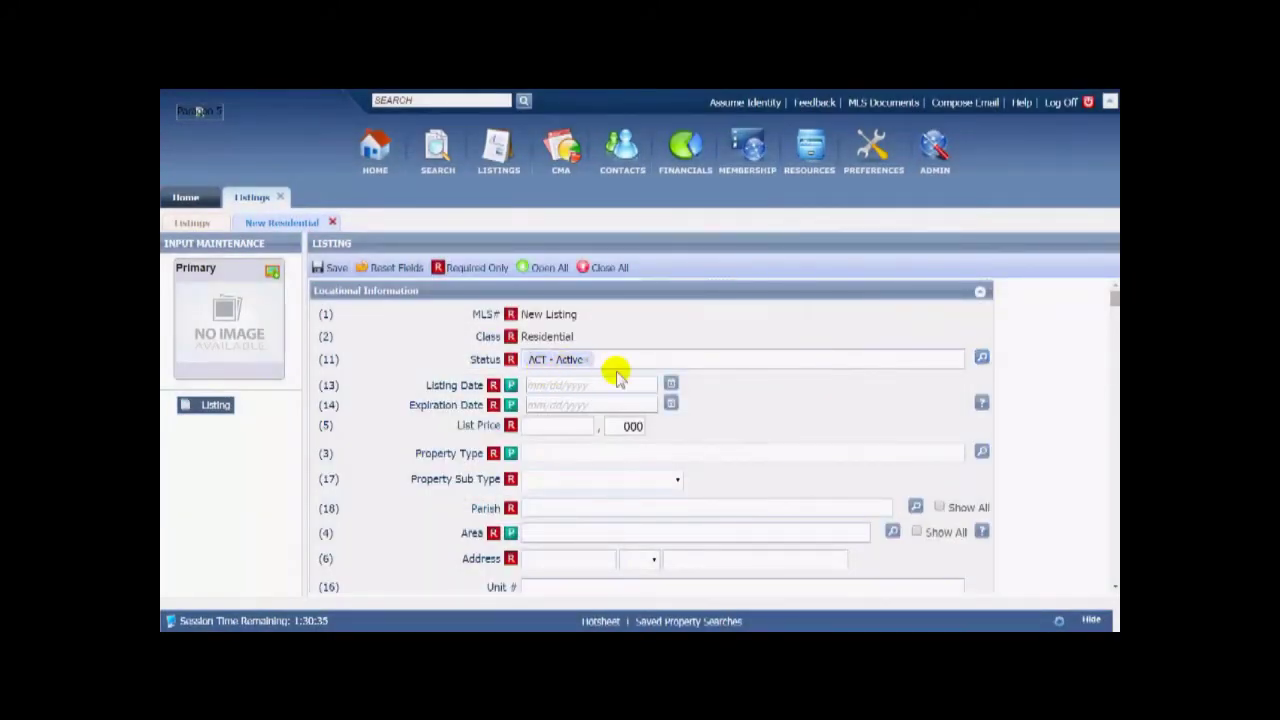
Clear the Status field and refill it with ACT - Active by searching for "act".
key(BackSpace)
key(BackSpace)
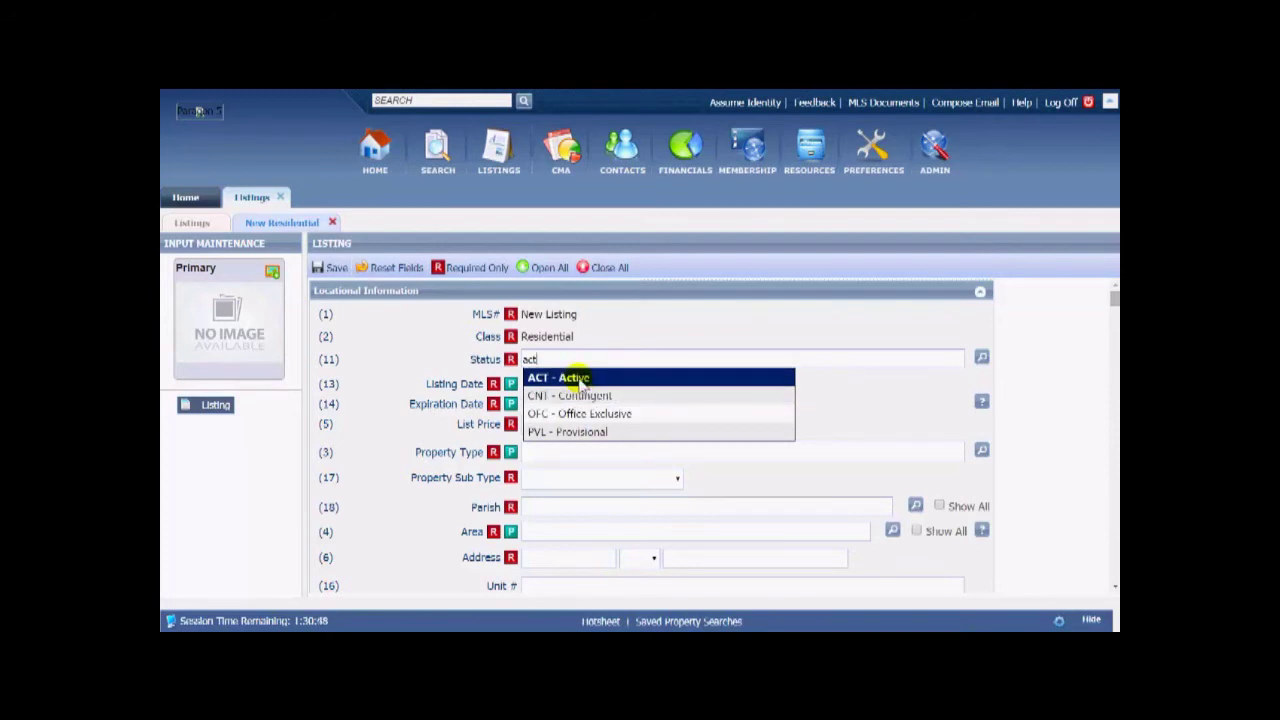
click(574, 377)
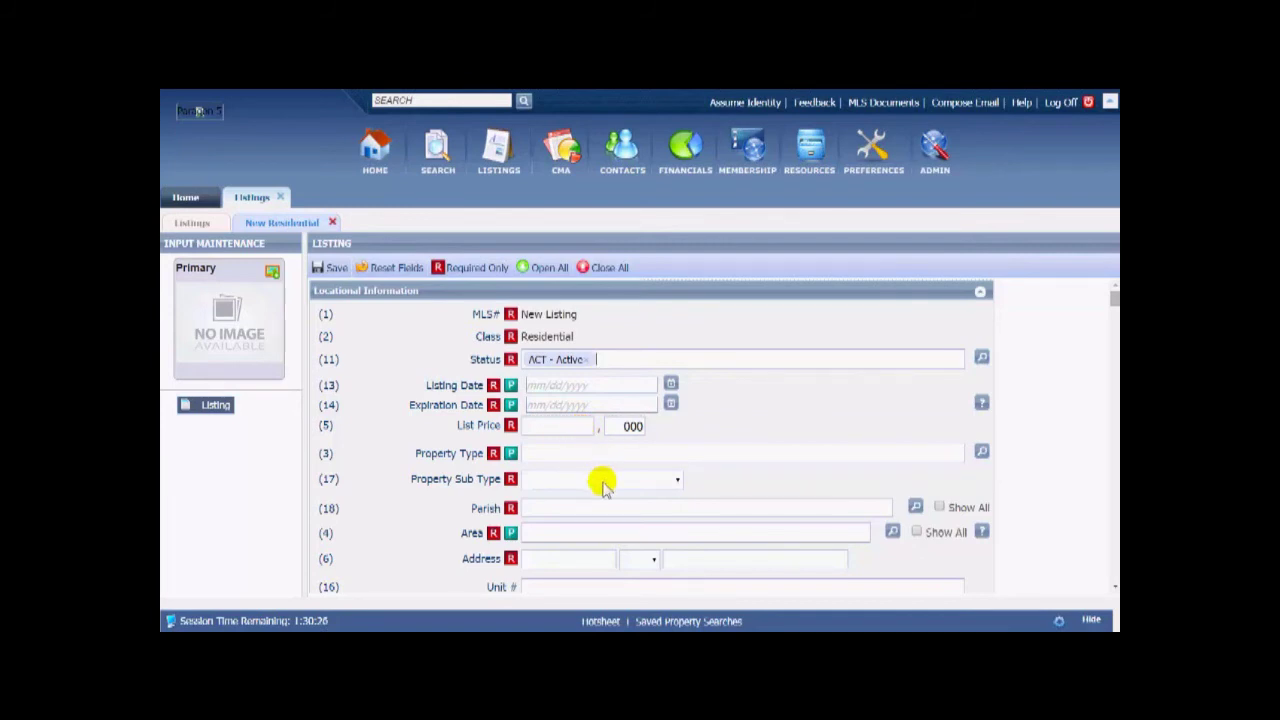
Look over the available Property Type values without choosing one.
click(981, 453)
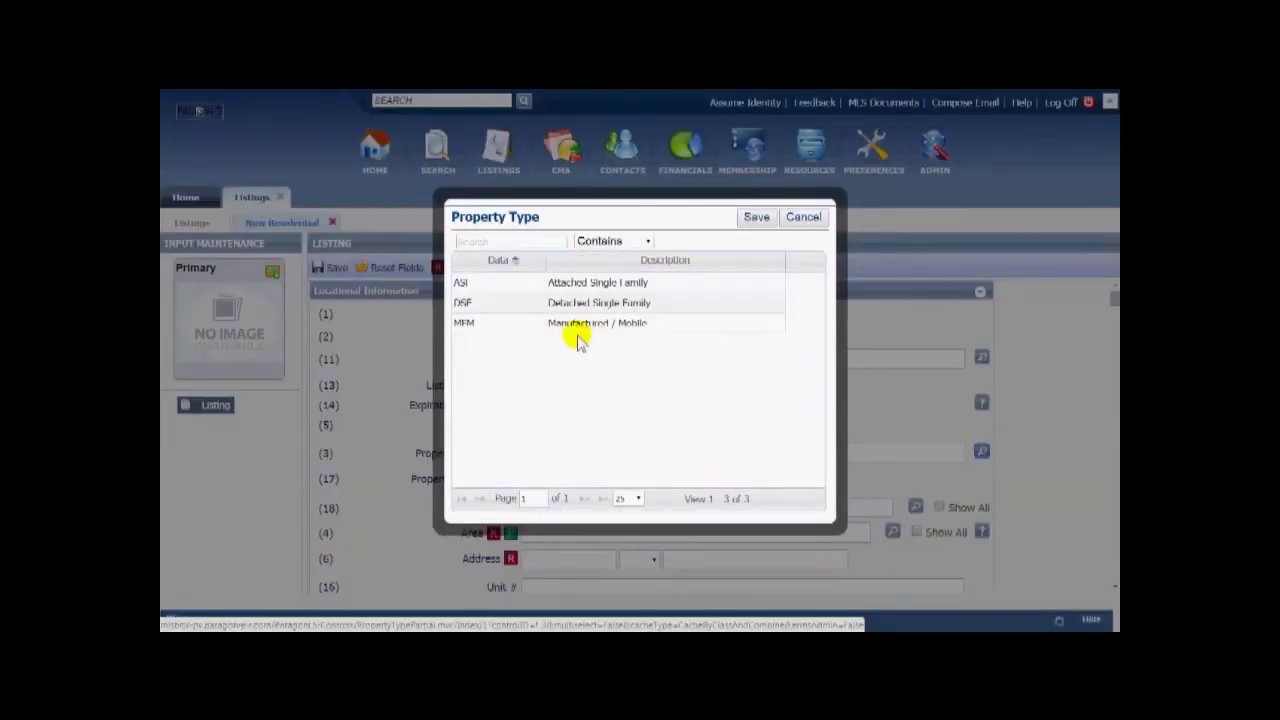
click(607, 322)
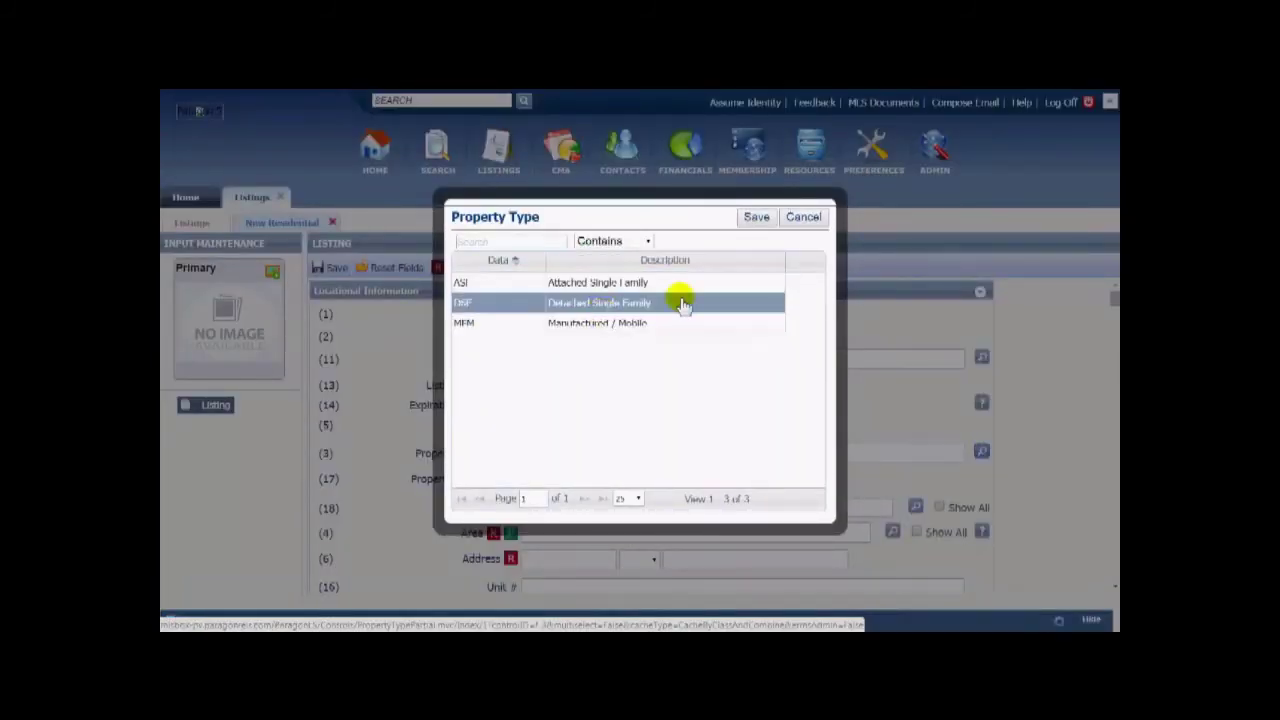
click(803, 217)
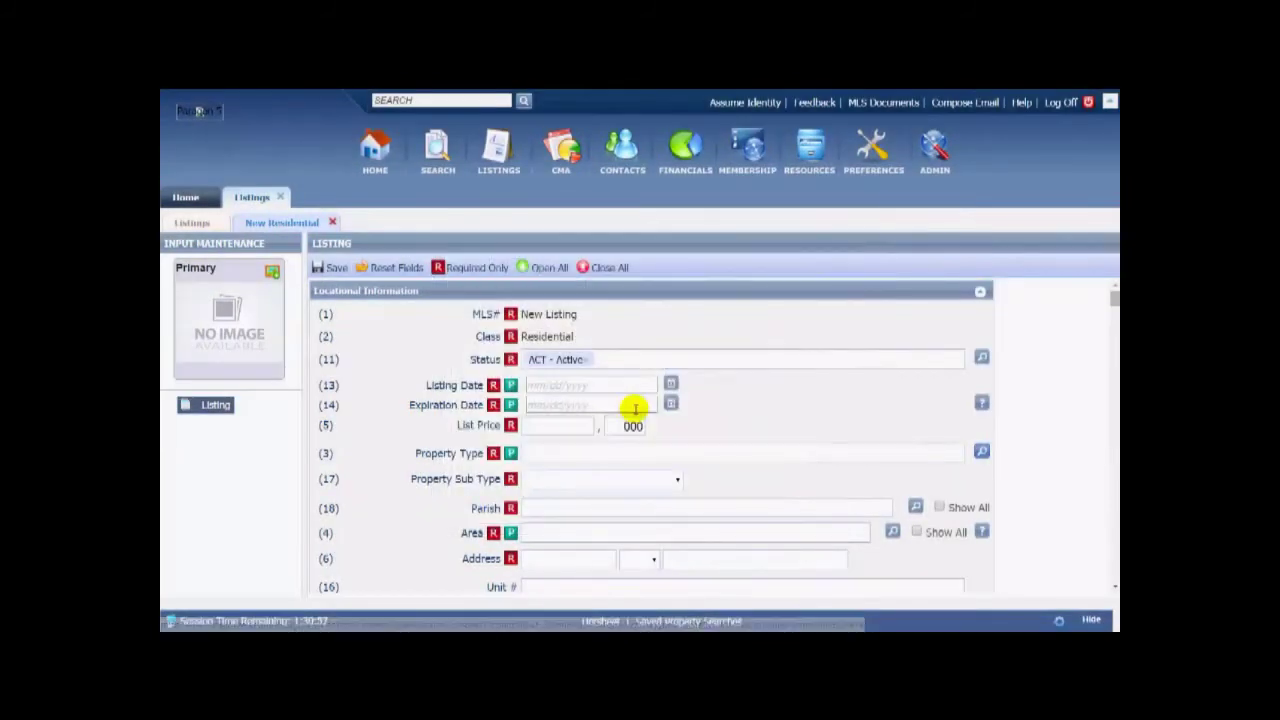
Set the Property Type to Detached Single Family by searching for "sing".
click(555, 450)
text(sin)
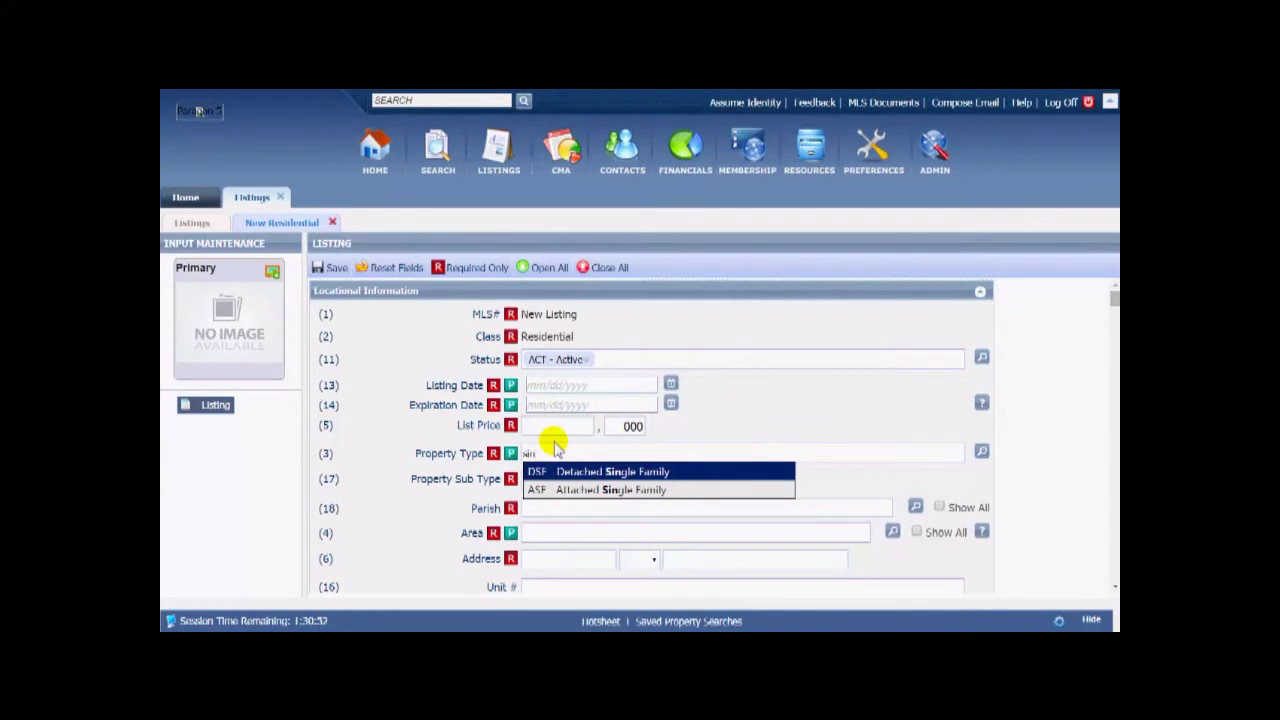
text(g)
key(Down)
key(Up)
key(Down)
key(Up)
key(Down)
key(Up)
key(Down)
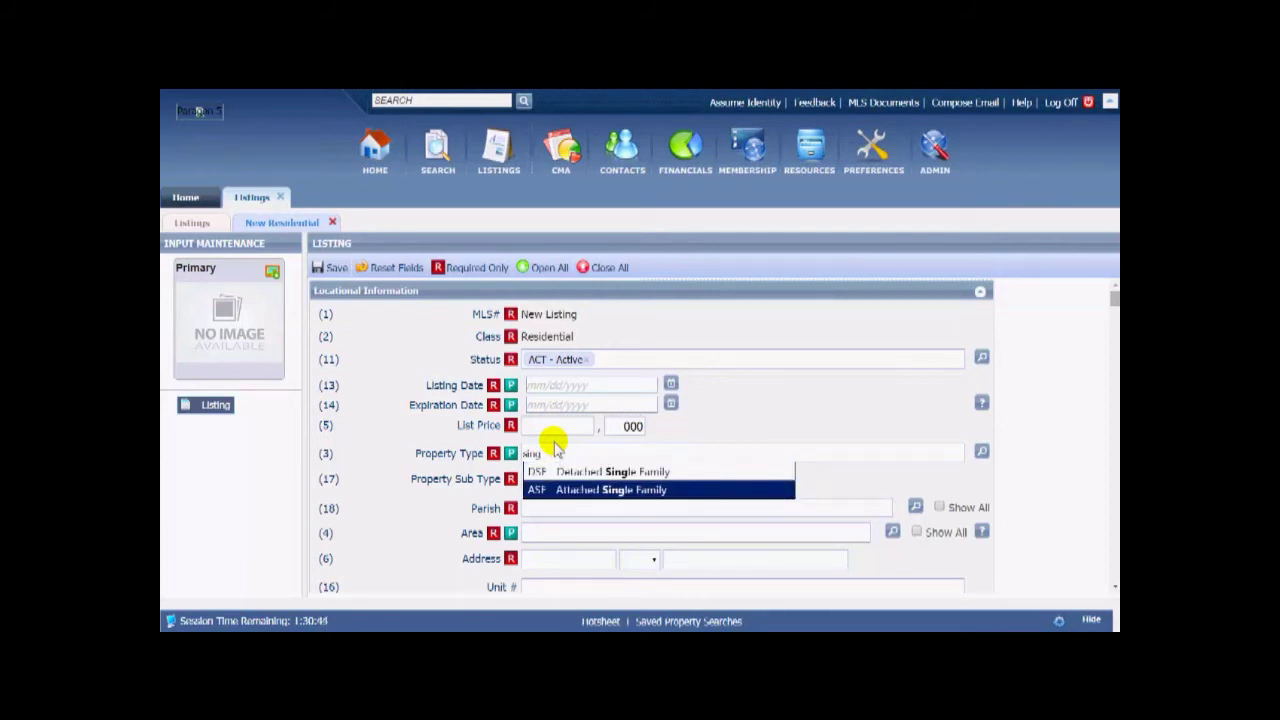
key(Up)
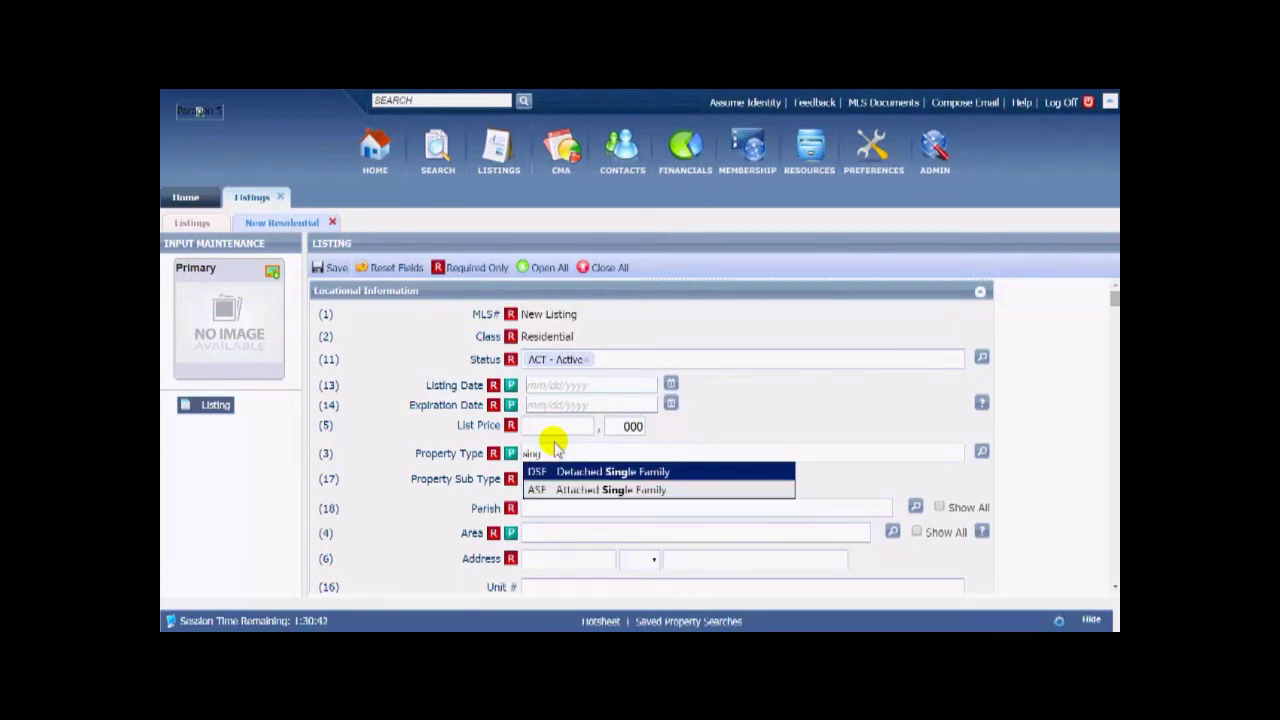
key(Return)
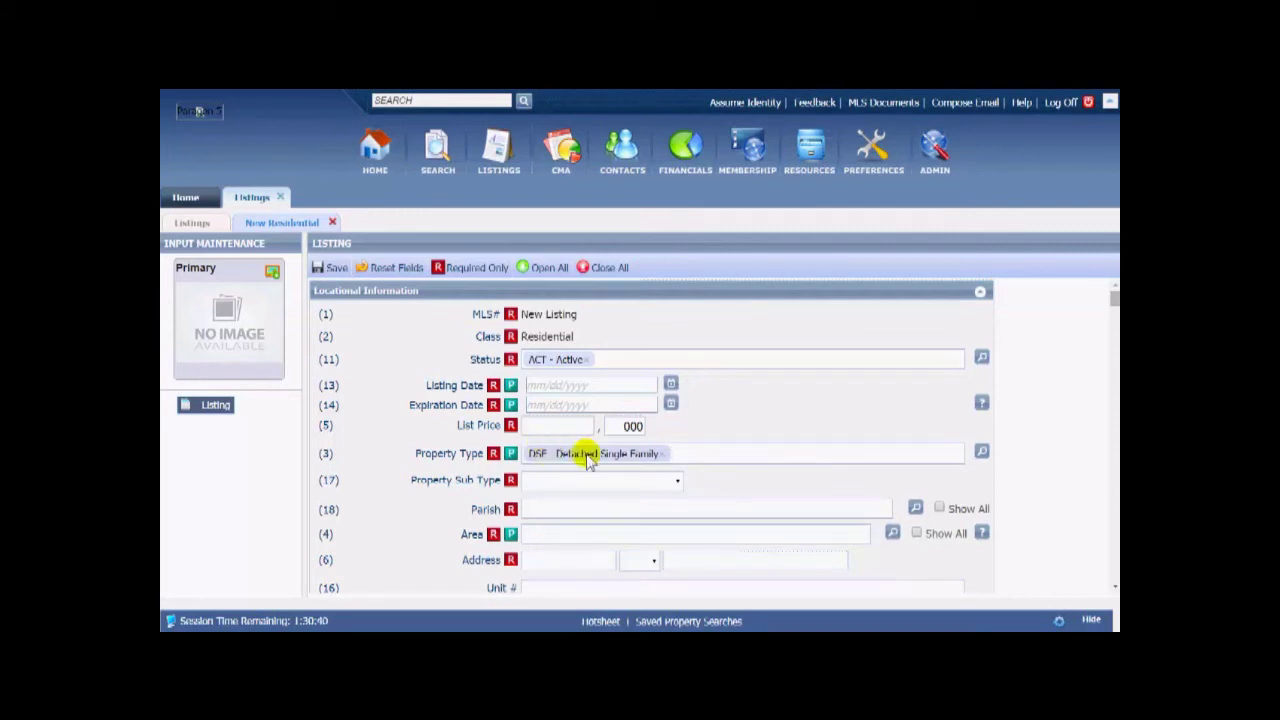
Look over the Property Sub Type options and leave the field blank.
click(651, 484)
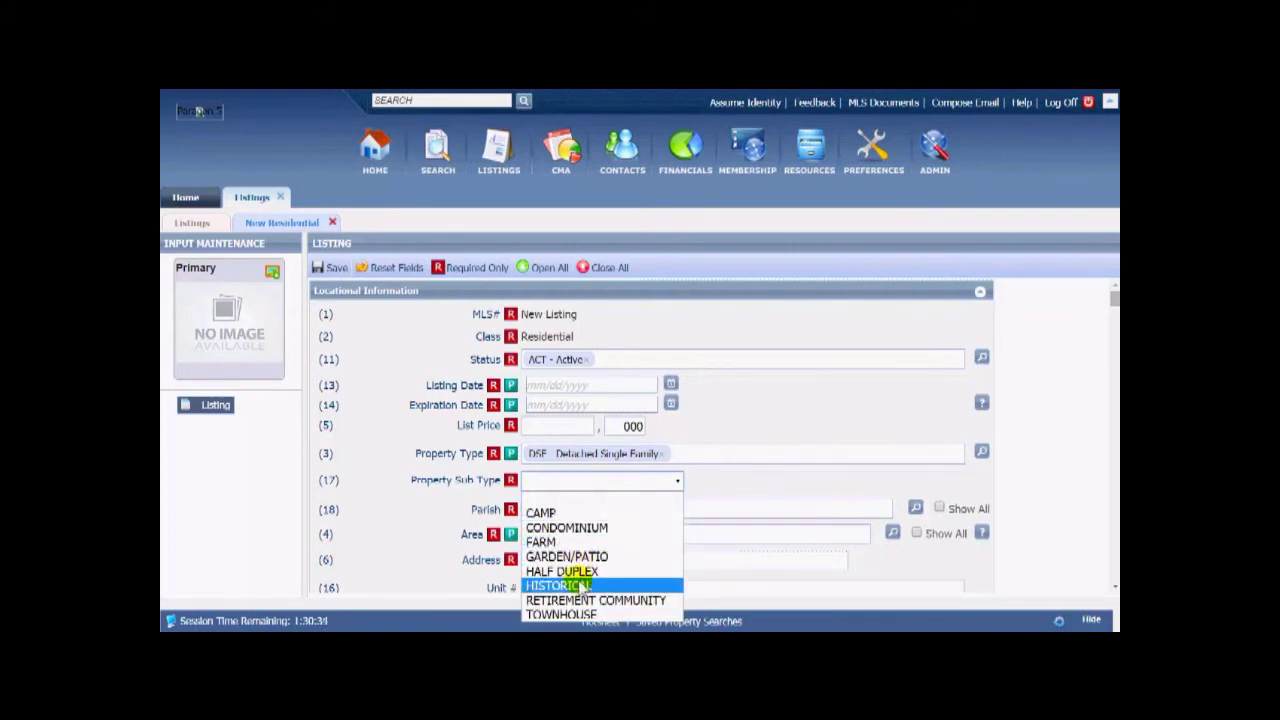
click(571, 483)
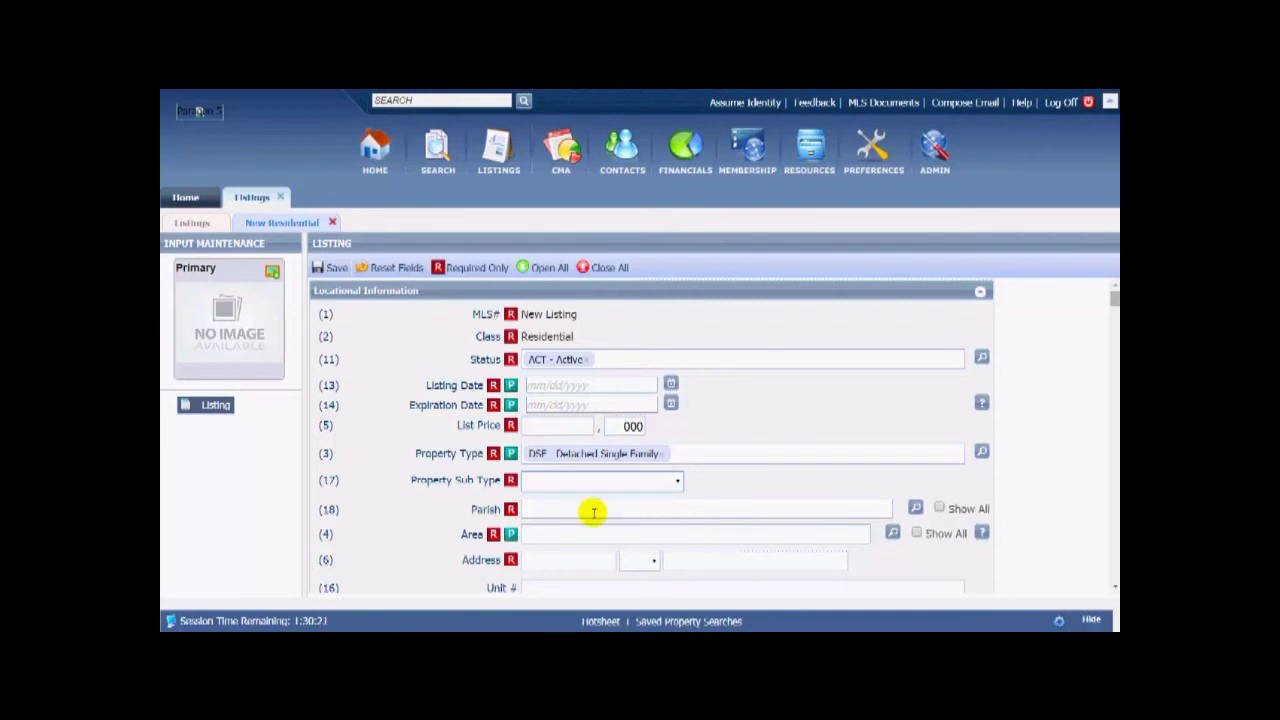
Check the Parish and Area fields, trying 82 as an Area search and clearing it again.
scroll(640, 510, down, 3)
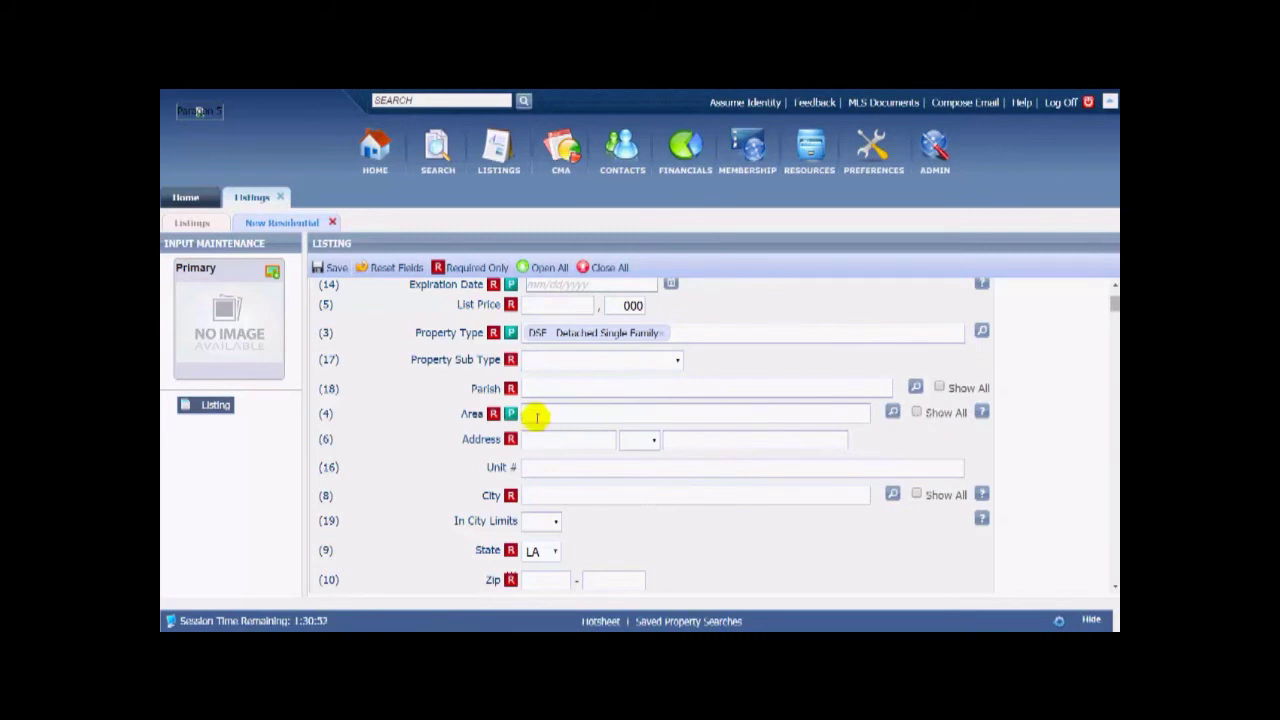
click(537, 388)
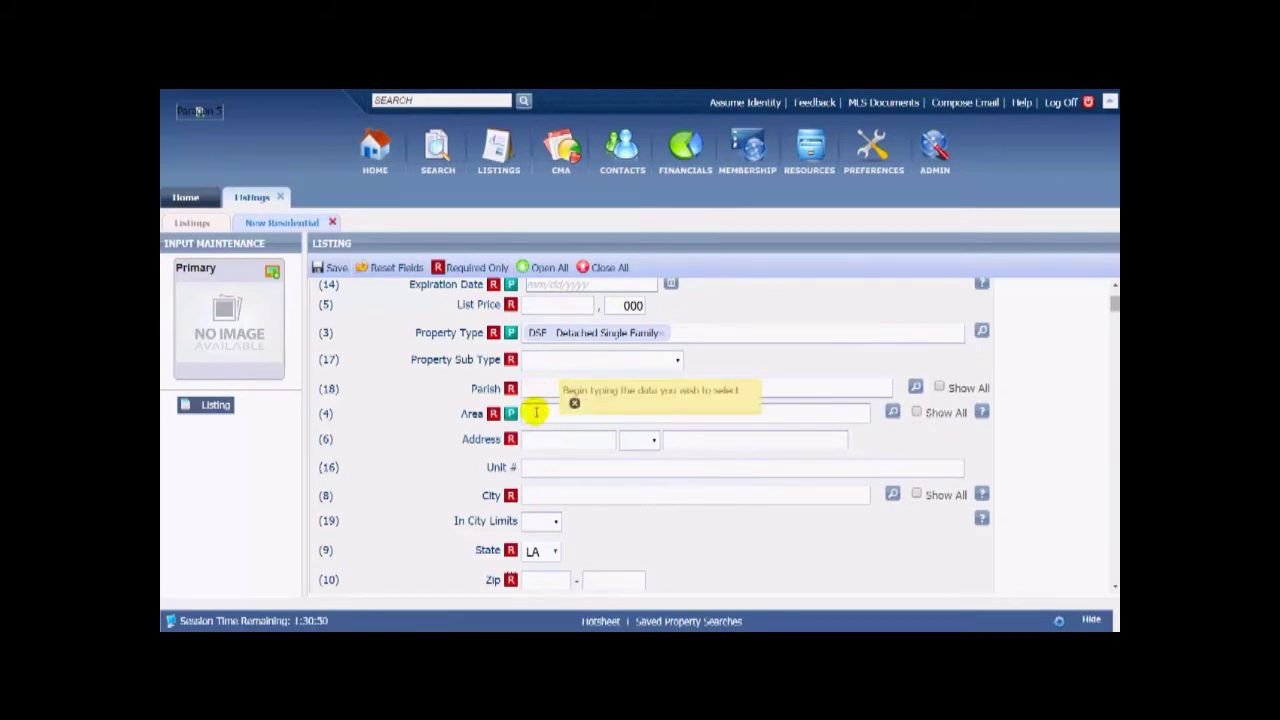
click(536, 413)
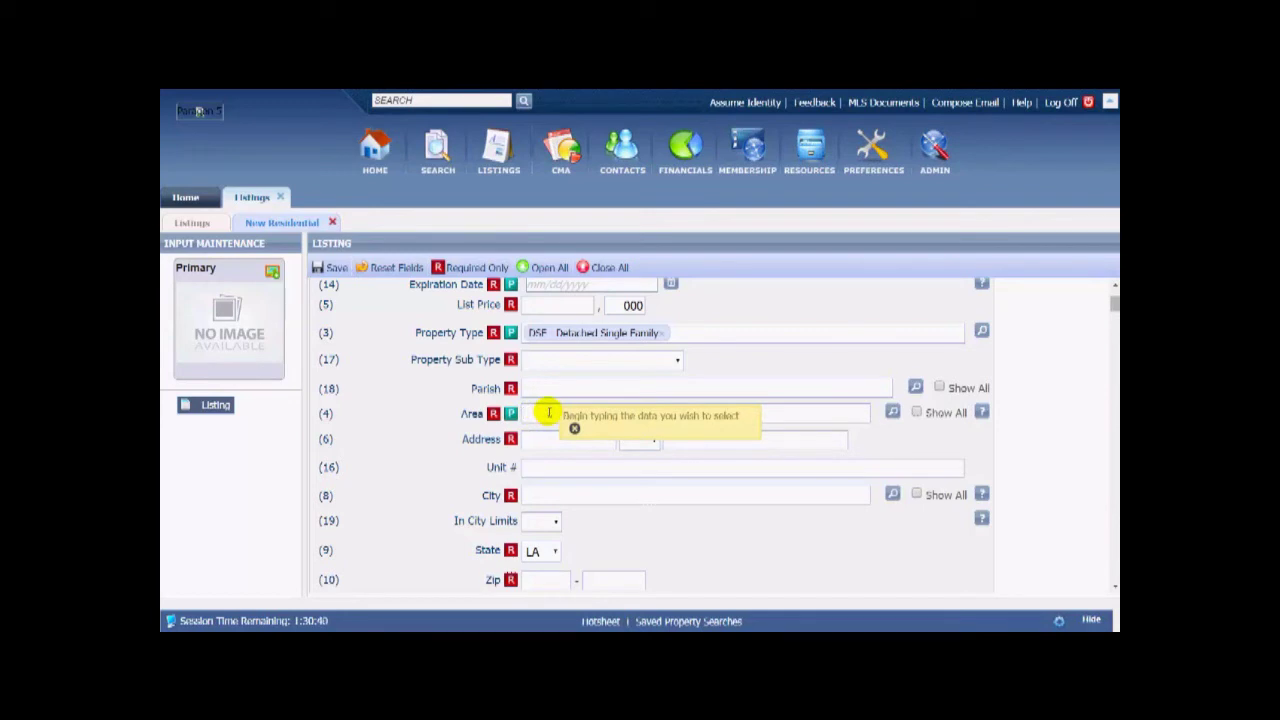
click(549, 413)
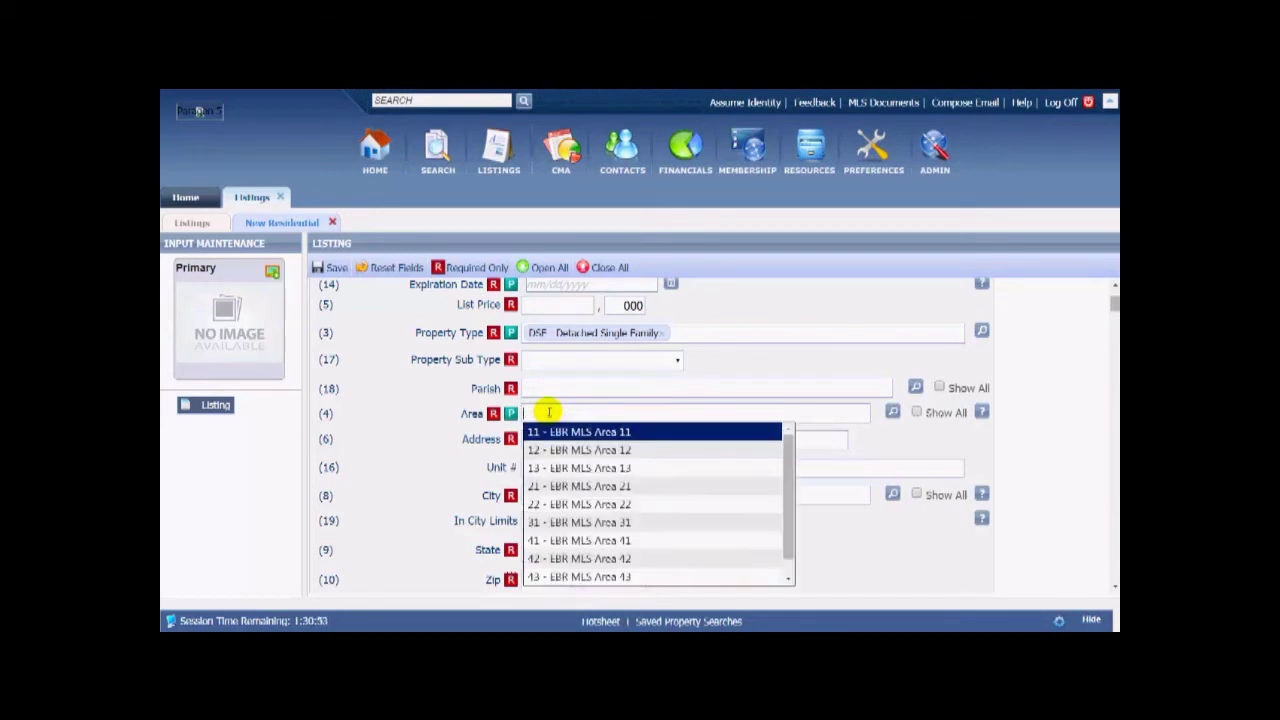
text(82)
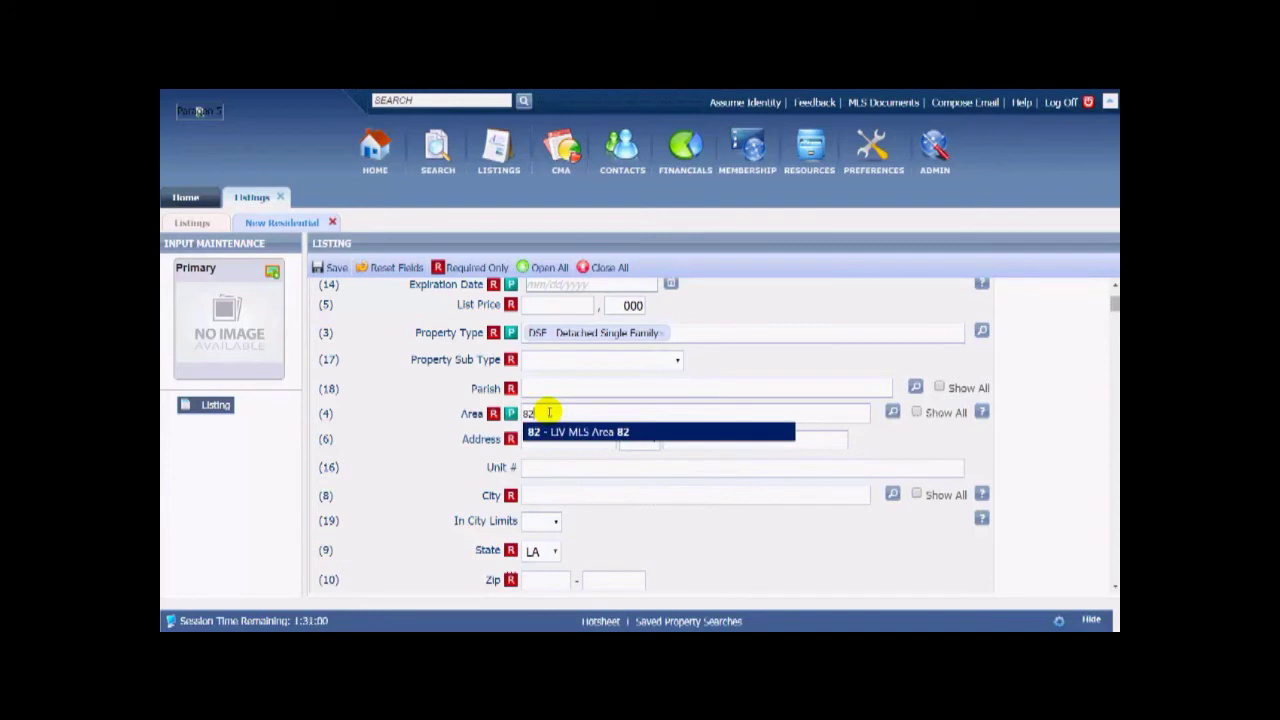
key(BackSpace)
key(BackSpace)
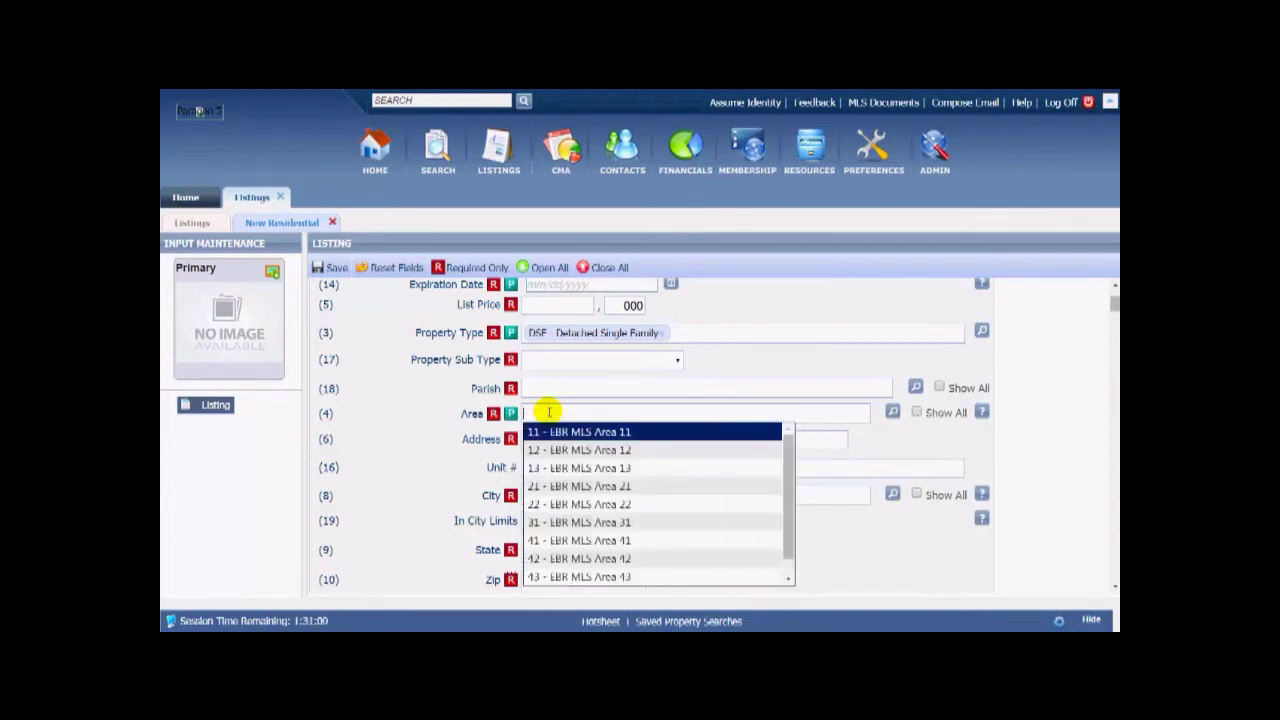
click(546, 390)
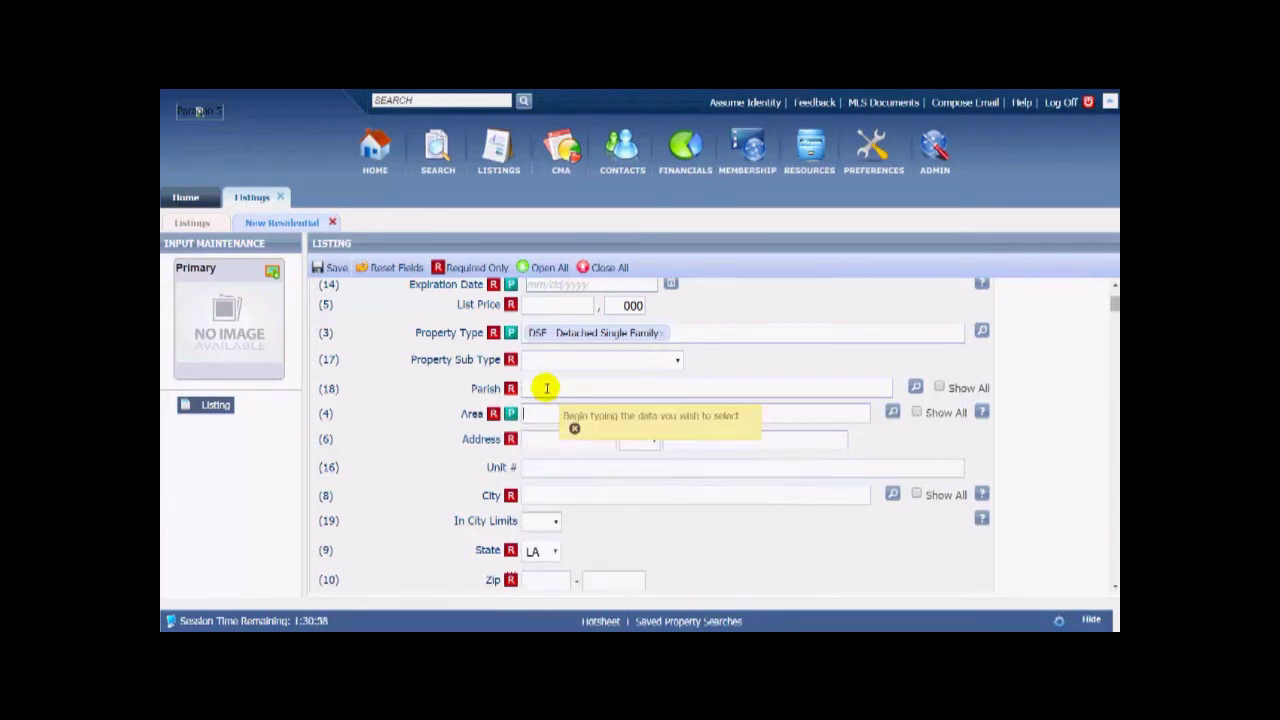
click(533, 388)
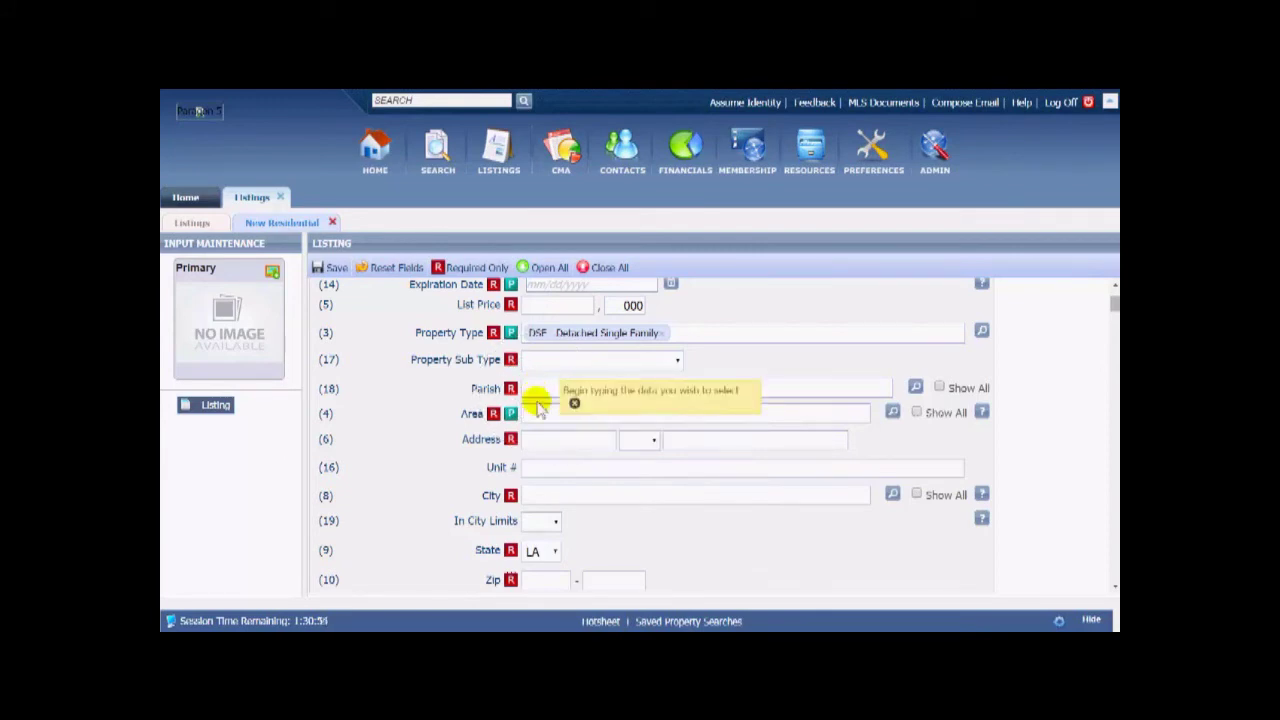
click(530, 410)
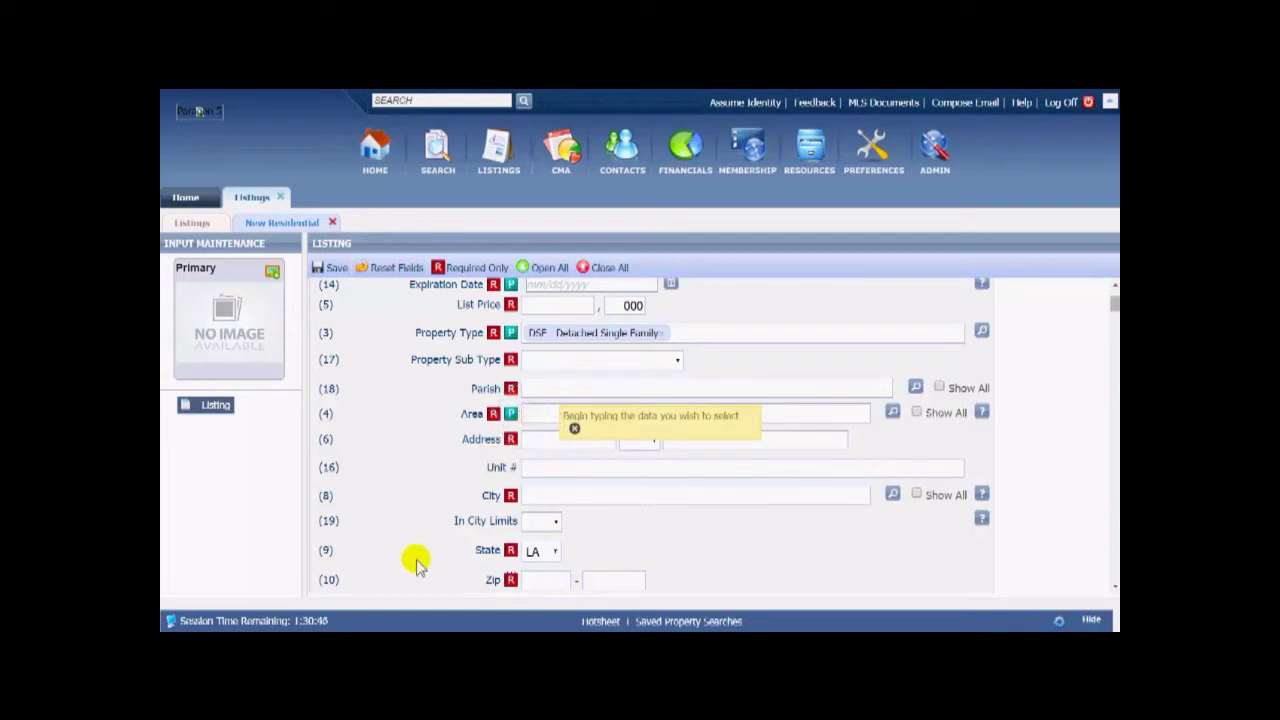
Examine the Address line's street number, compass direction options and street name, as well as the City field.
click(531, 440)
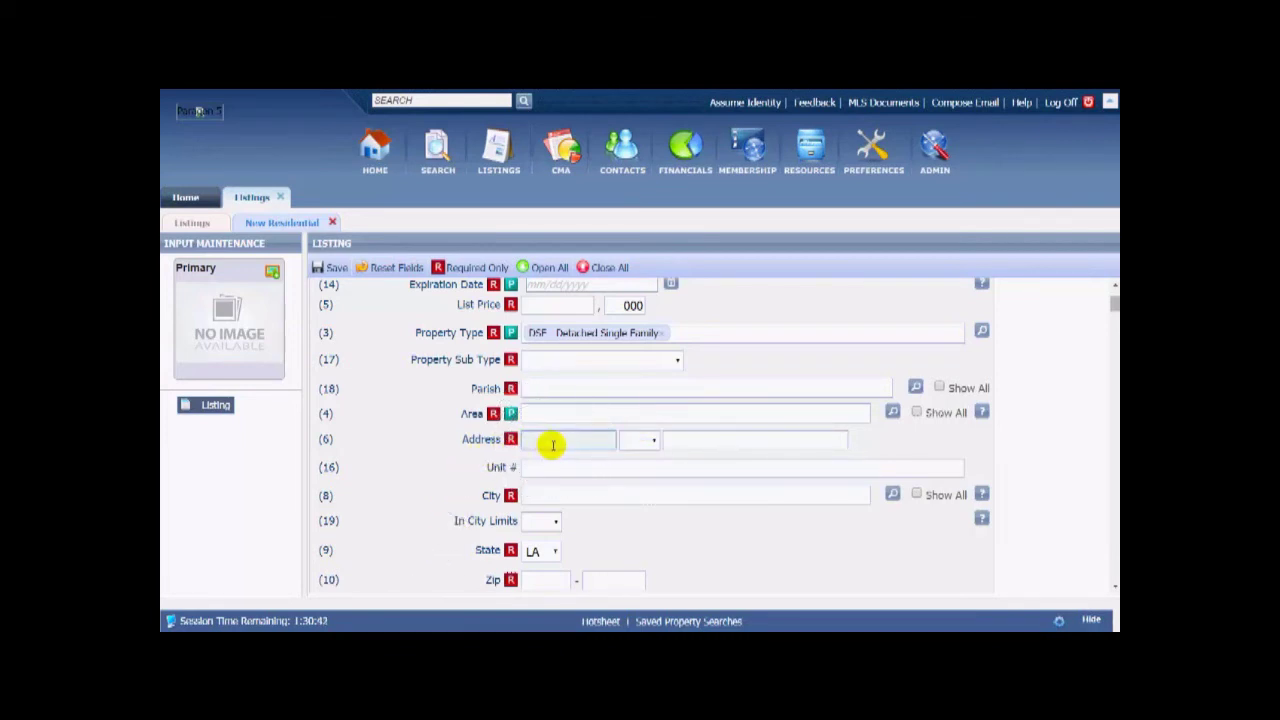
click(641, 443)
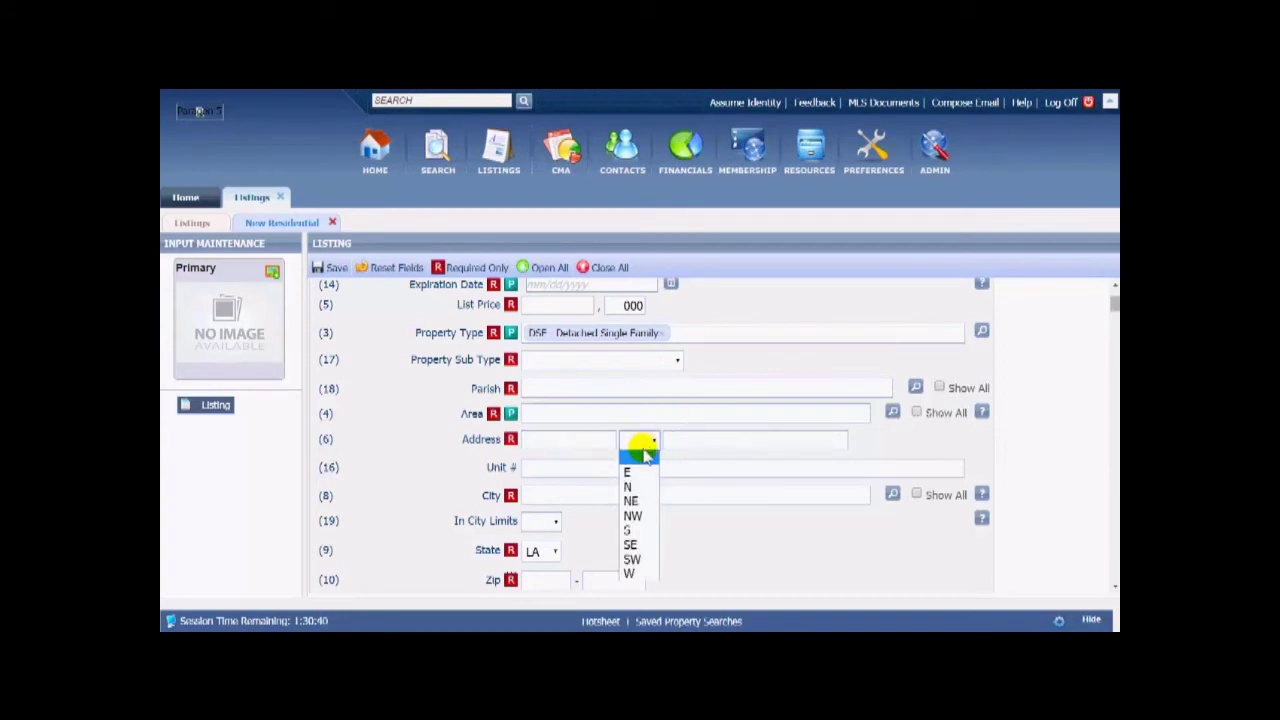
click(716, 441)
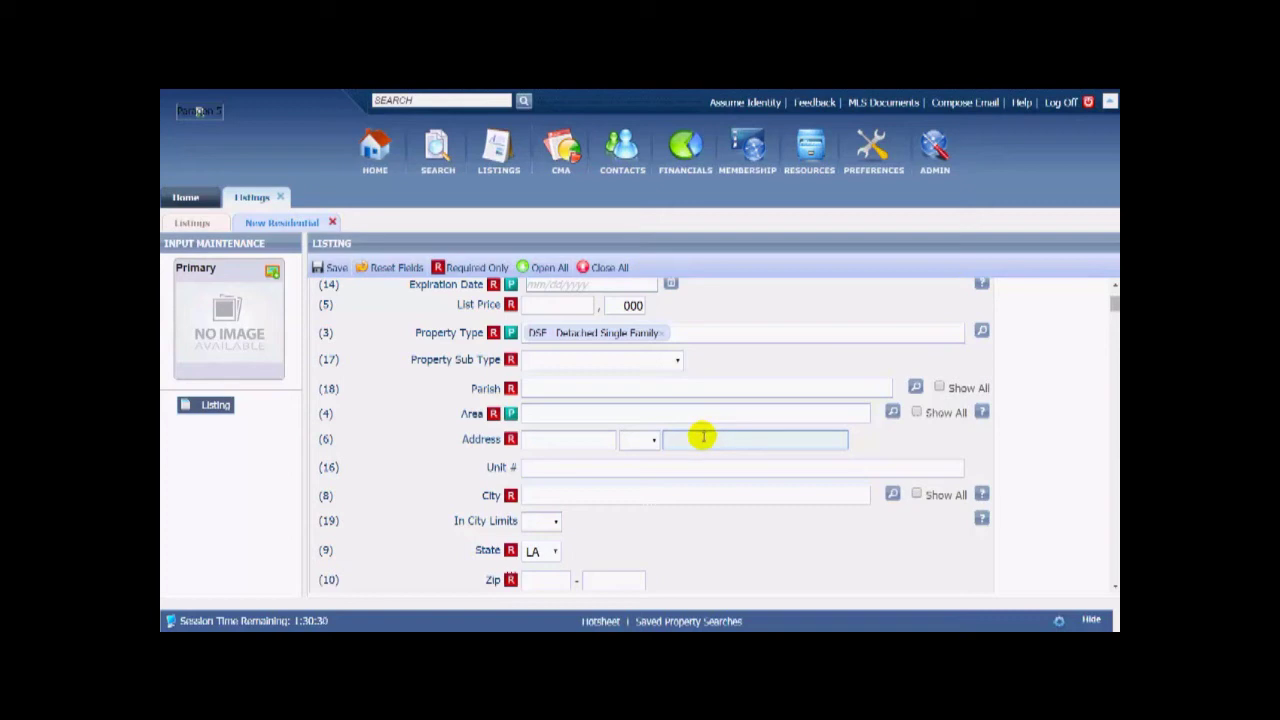
click(892, 412)
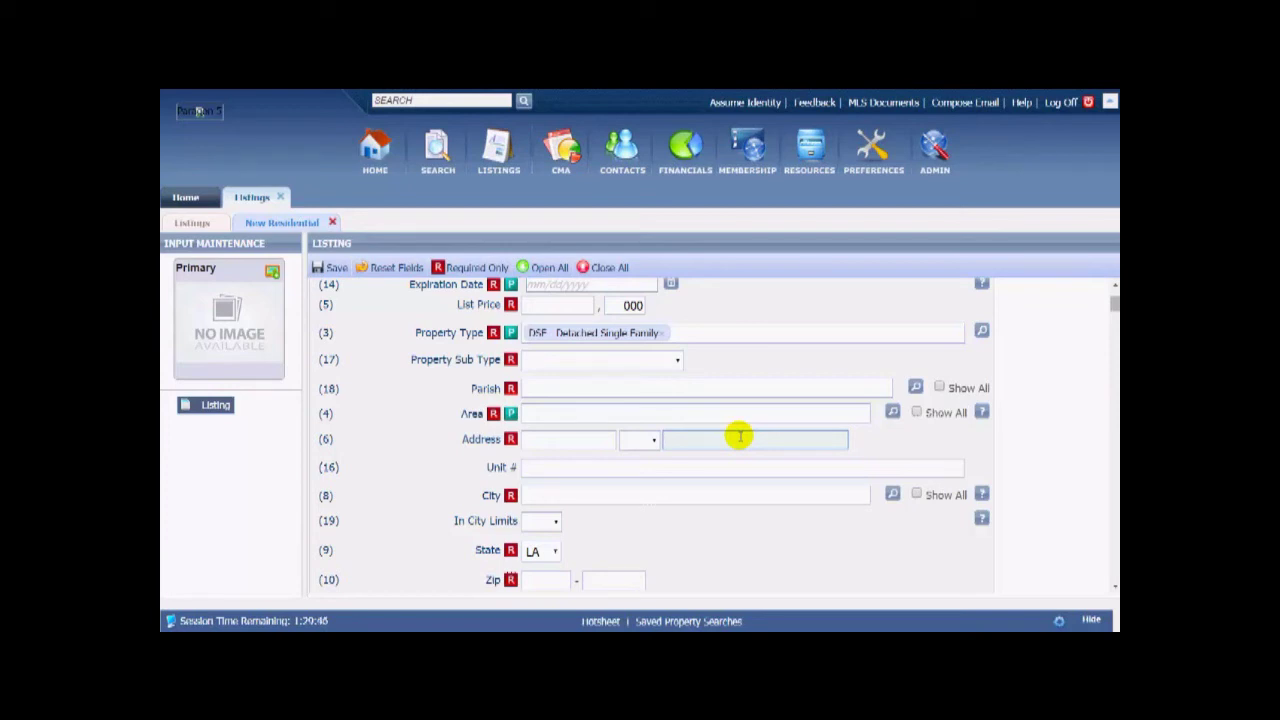
click(716, 437)
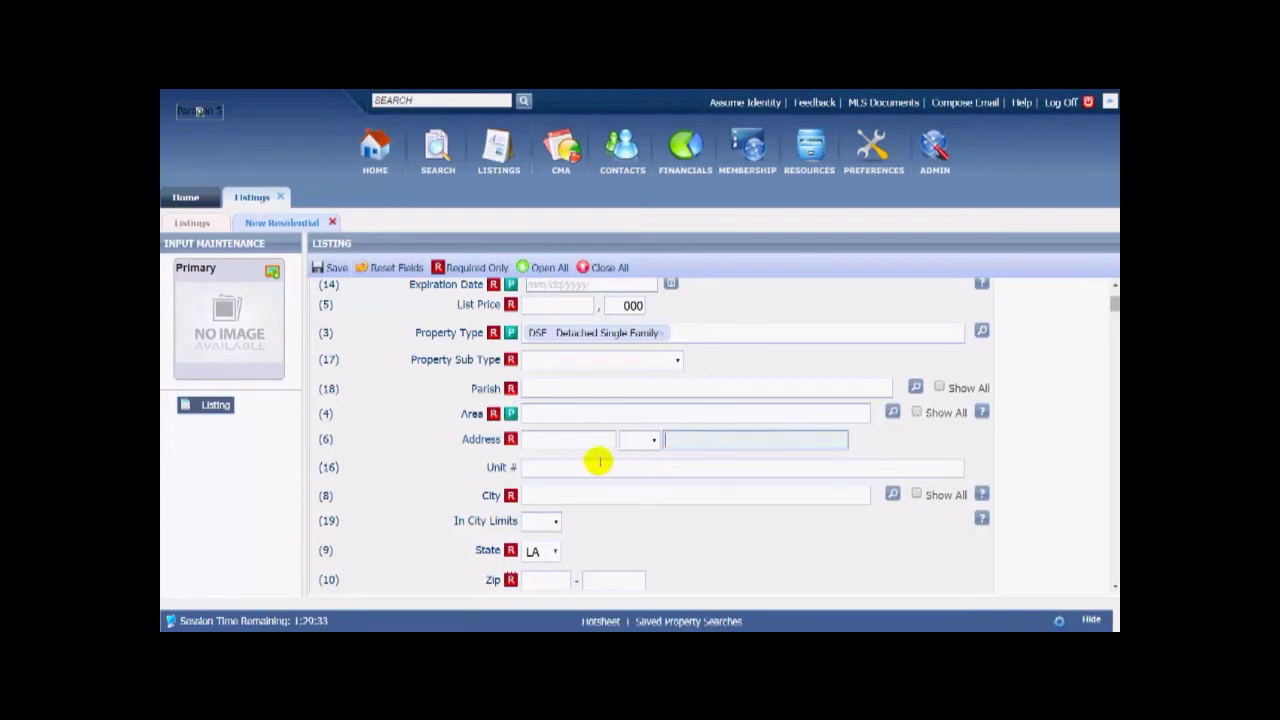
click(585, 493)
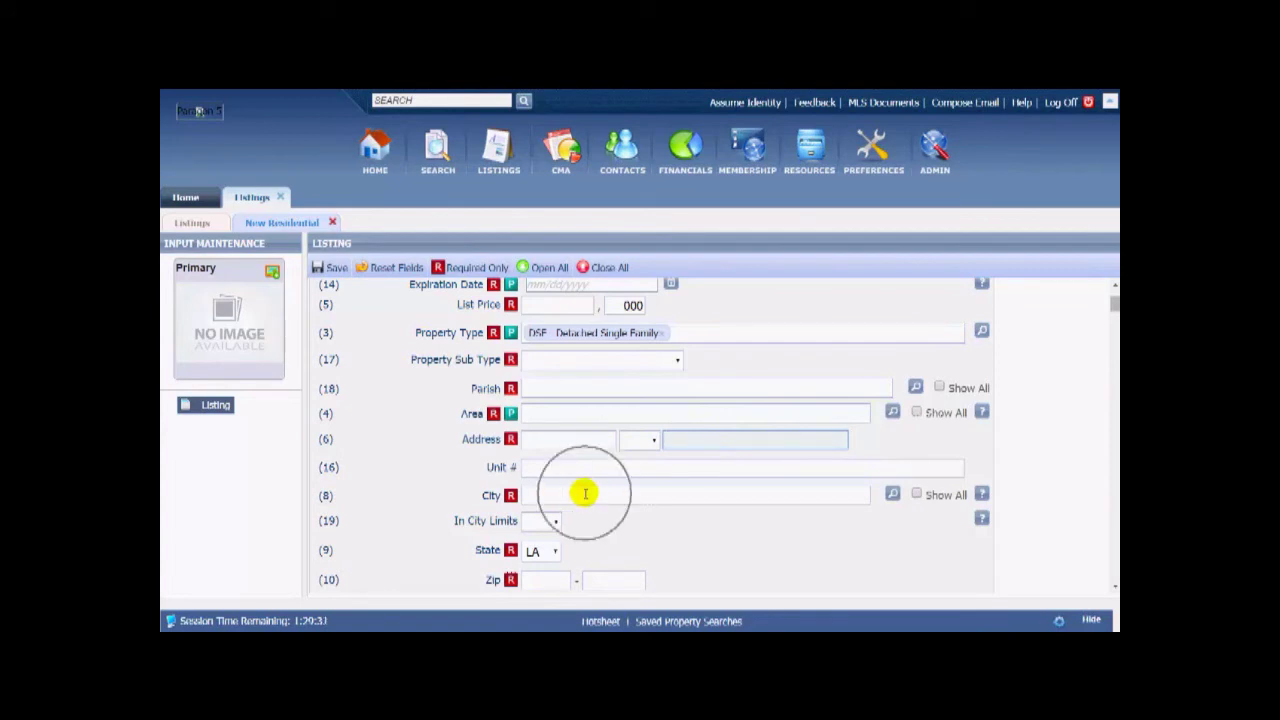
Examine the In City Limits, State, Zip and Mapping fields, and review the Address through State fields used to locate the listing.
click(543, 521)
click(560, 522)
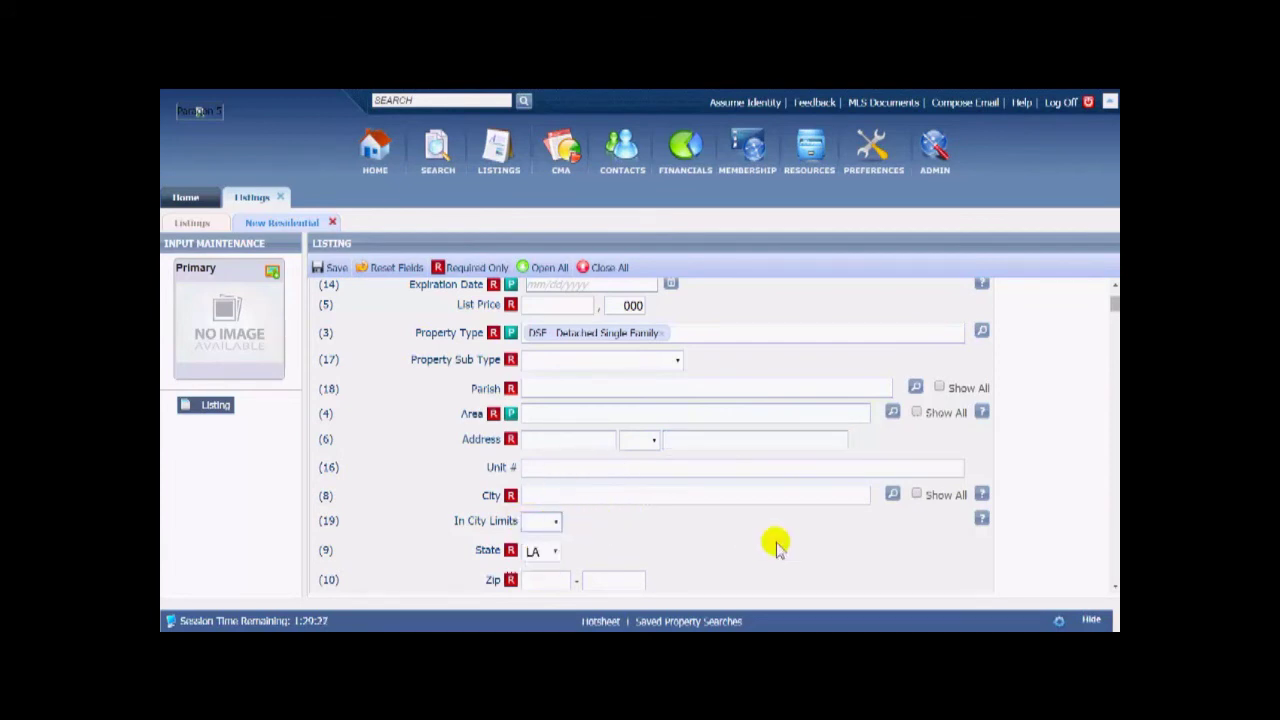
scroll(785, 544, down, 2)
scroll(720, 475, down, 1)
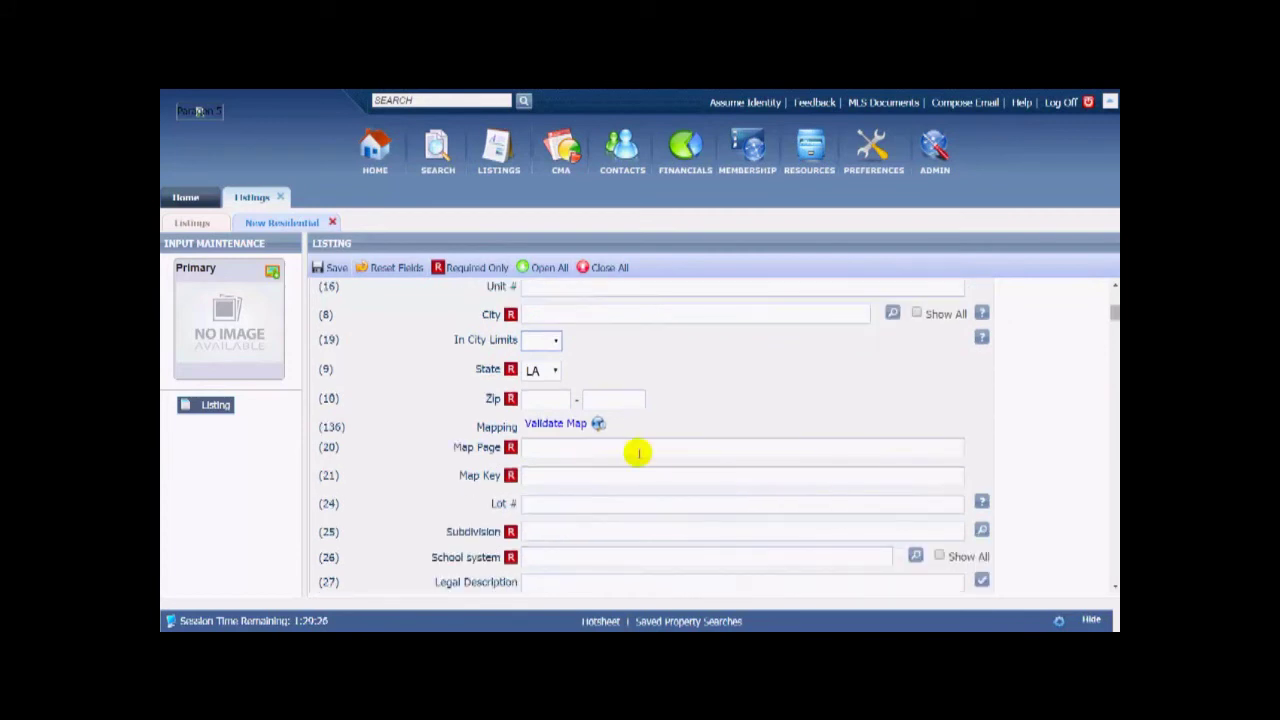
click(565, 402)
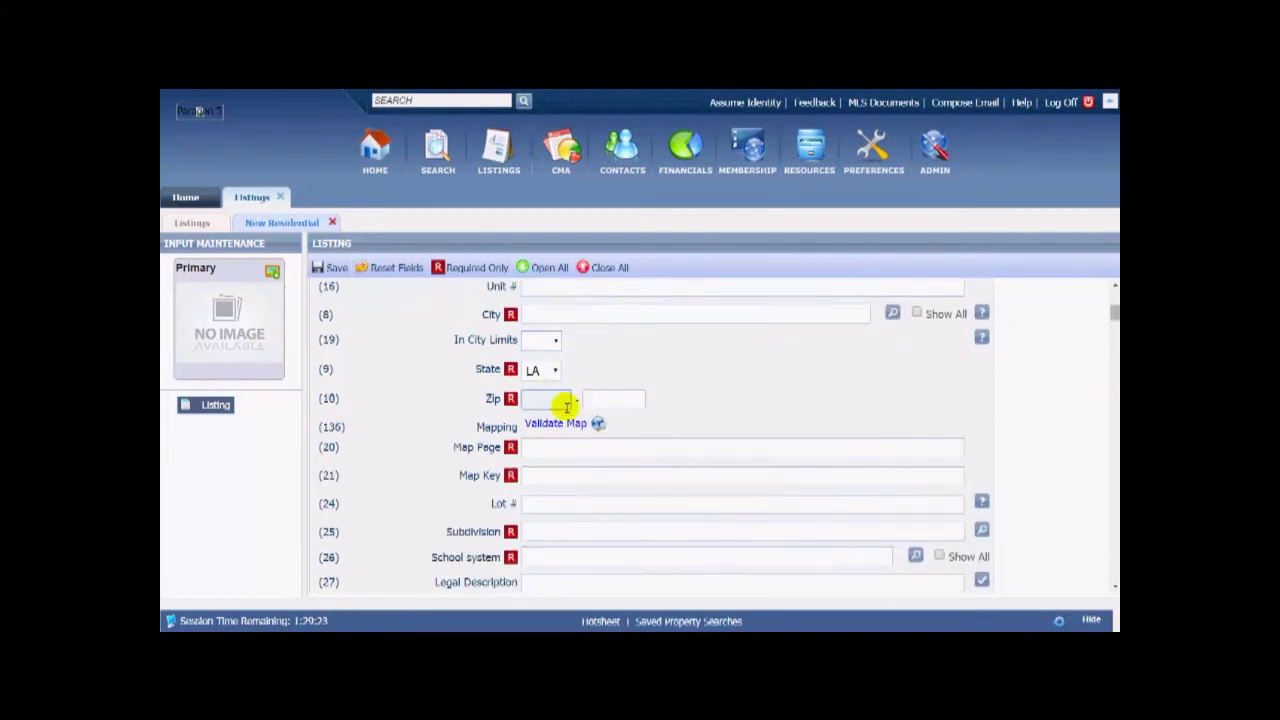
click(563, 424)
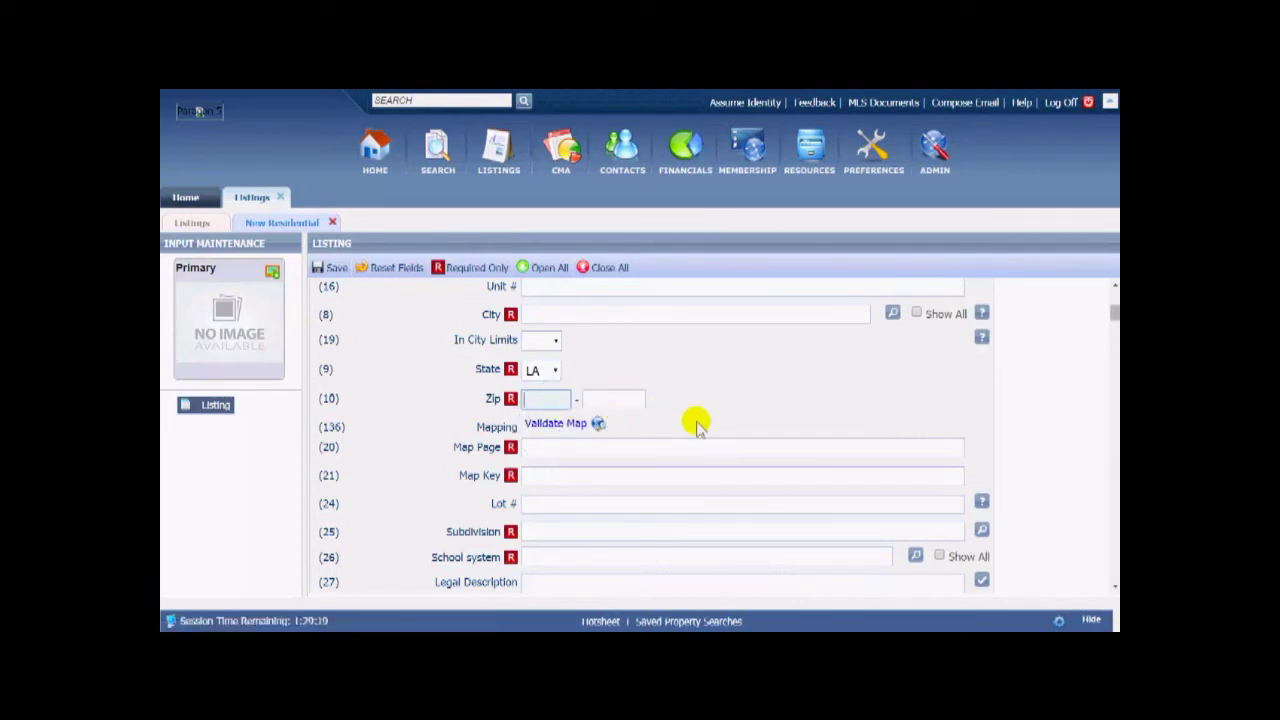
scroll(697, 425, up, 1)
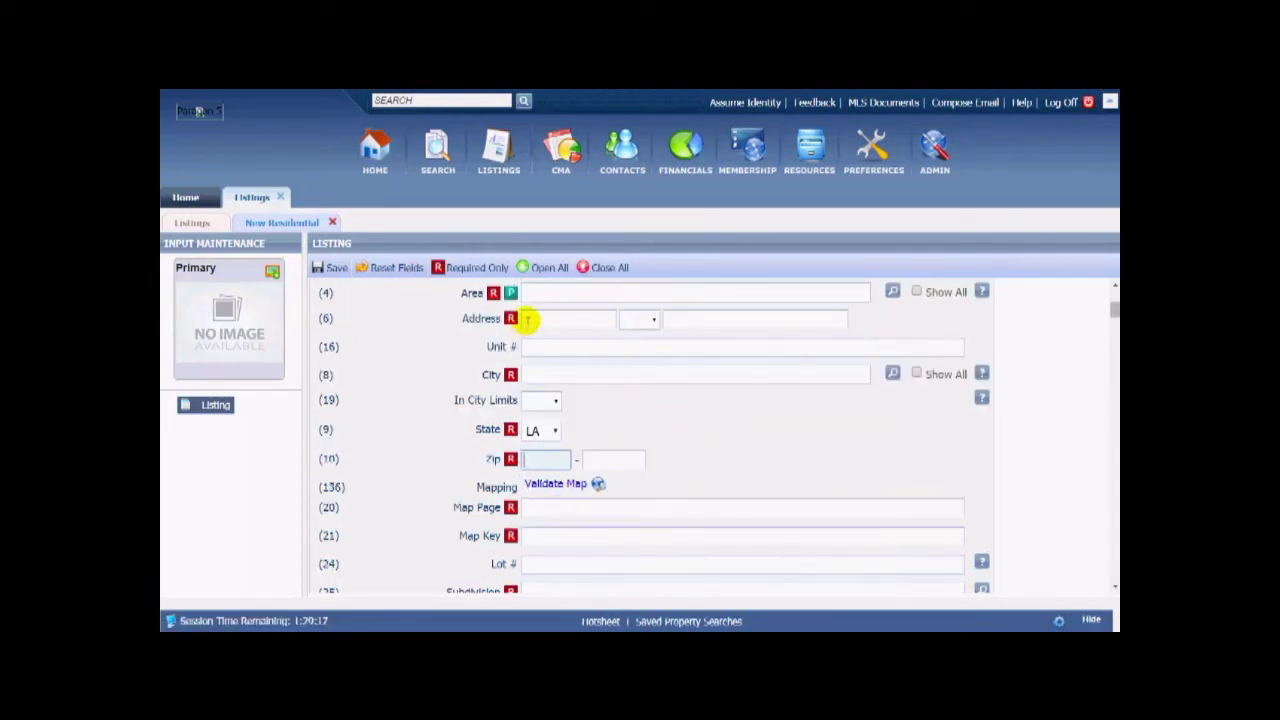
drag(466, 318, 565, 418)
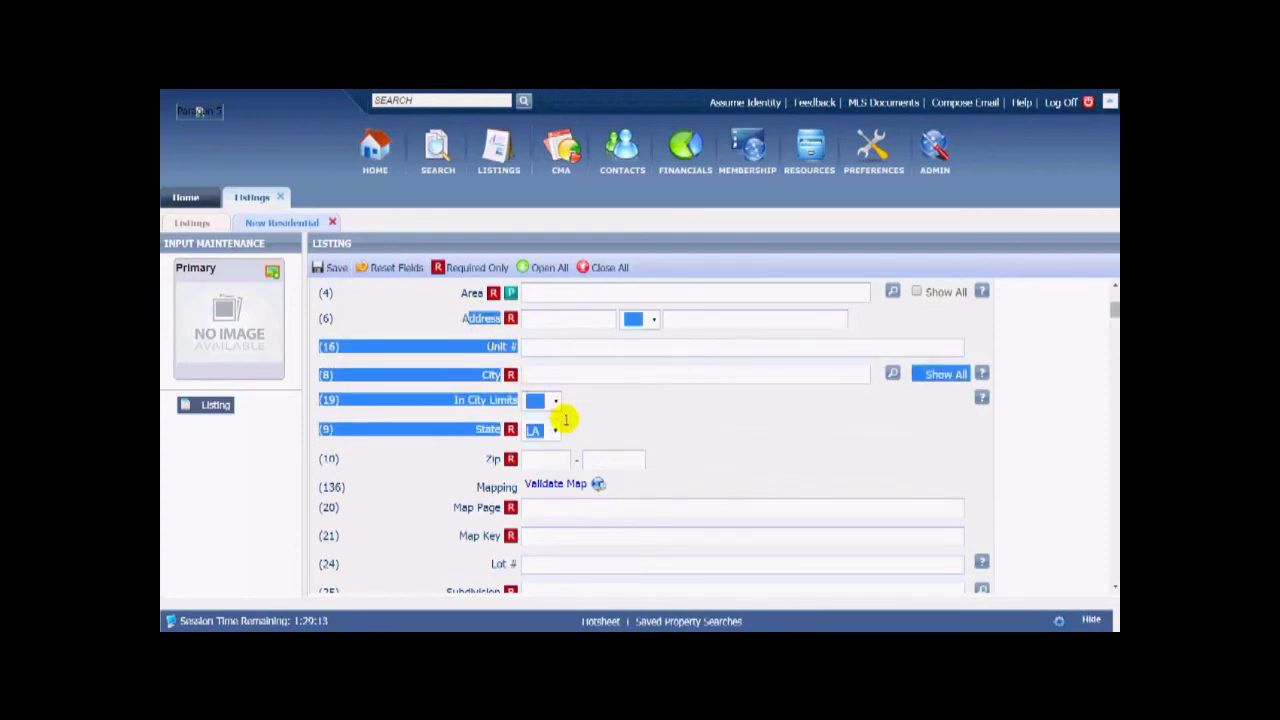
click(700, 449)
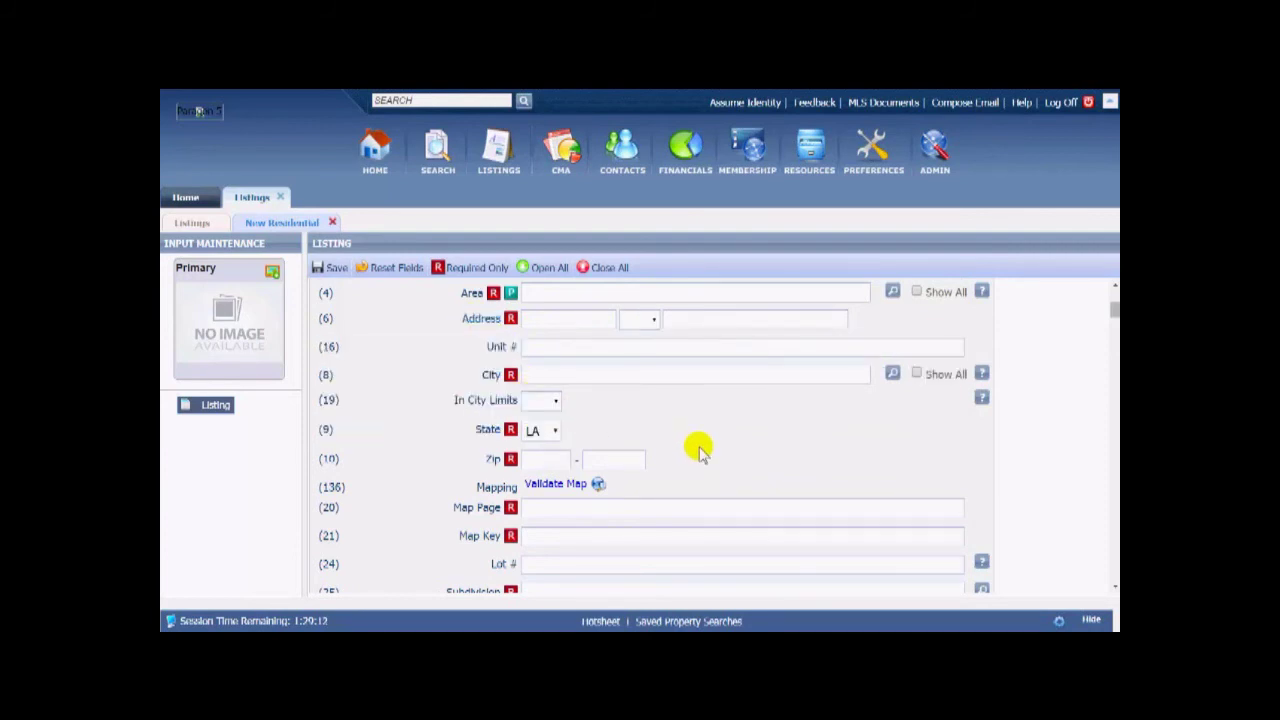
Enter 70810 as the Zip code and open the map validation for the listing.
click(546, 459)
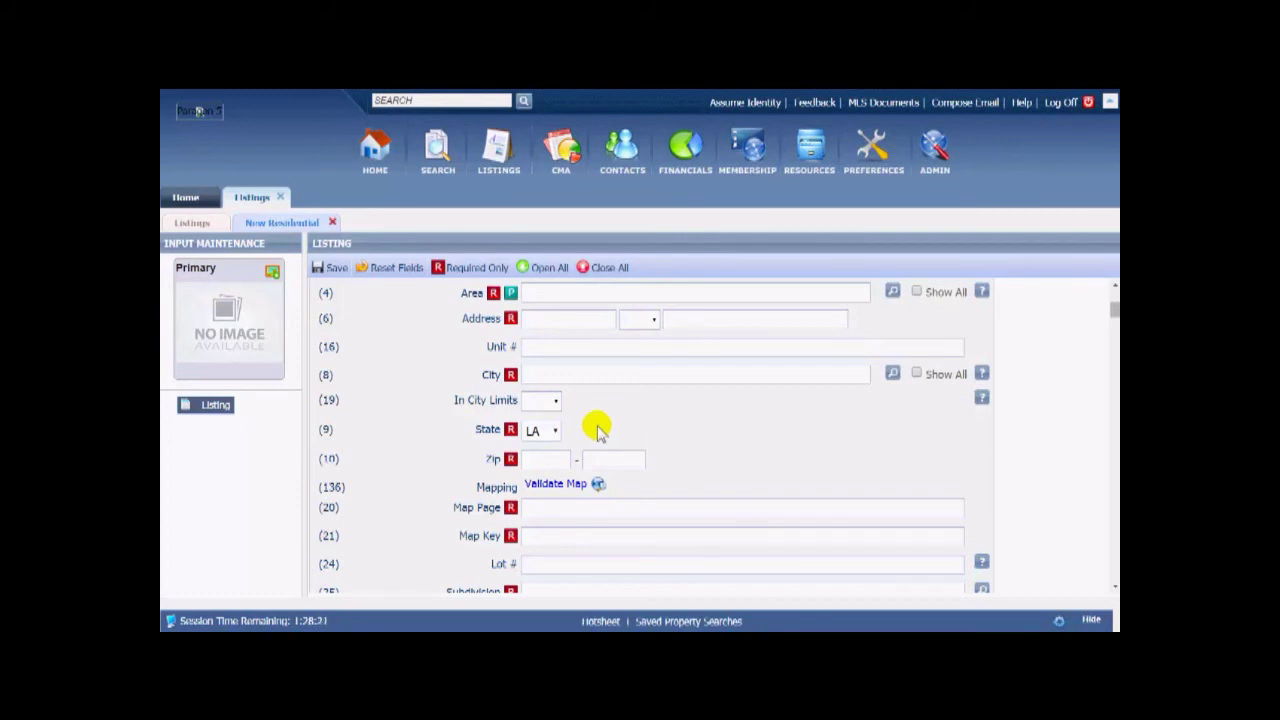
click(545, 459)
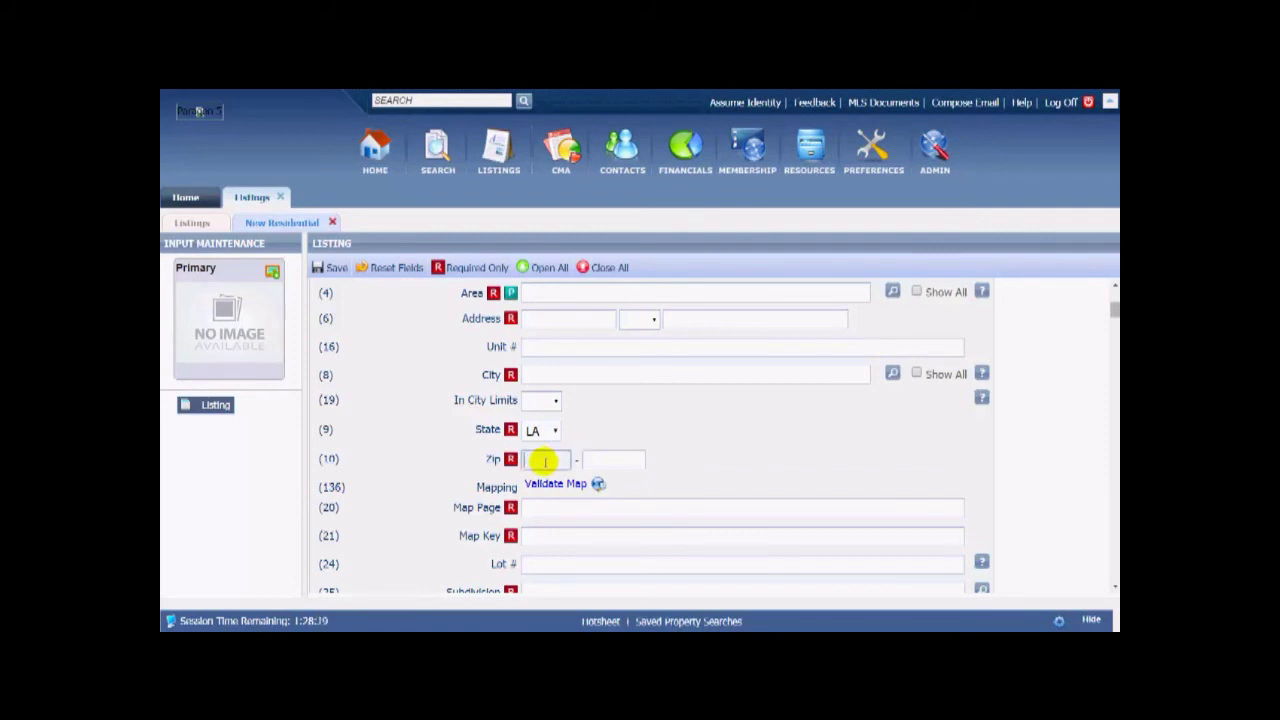
text(70810)
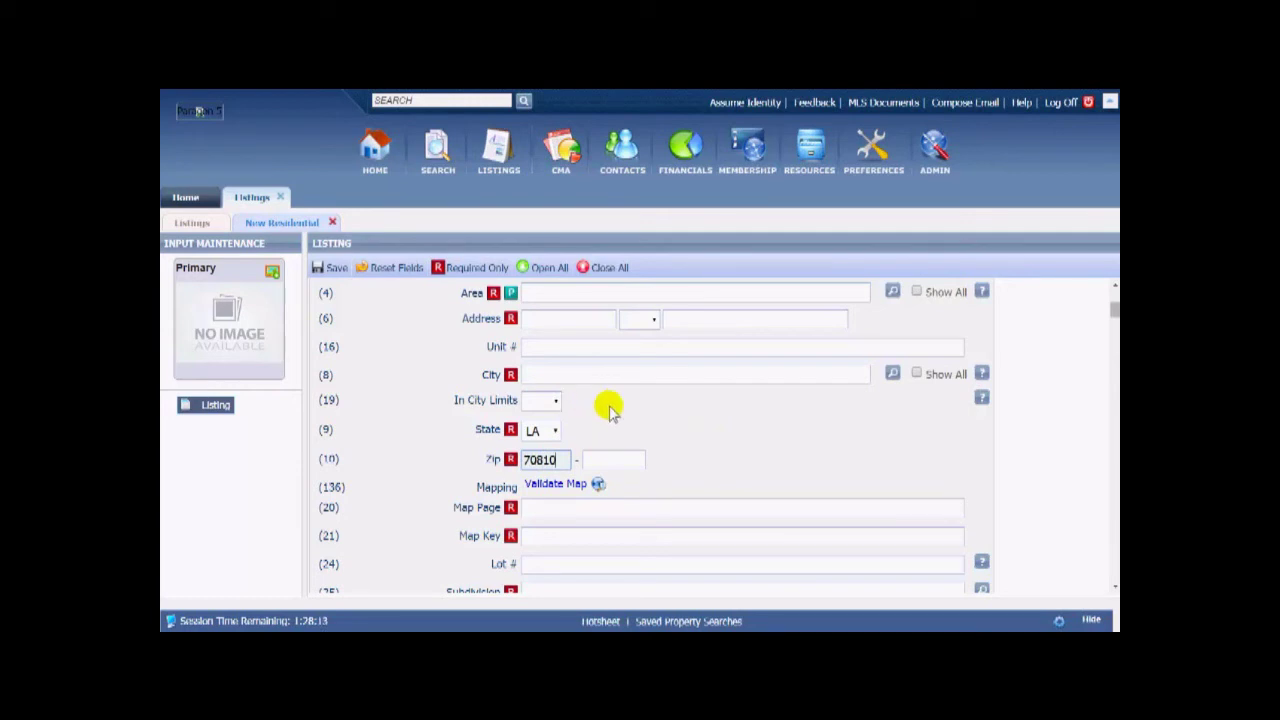
click(549, 490)
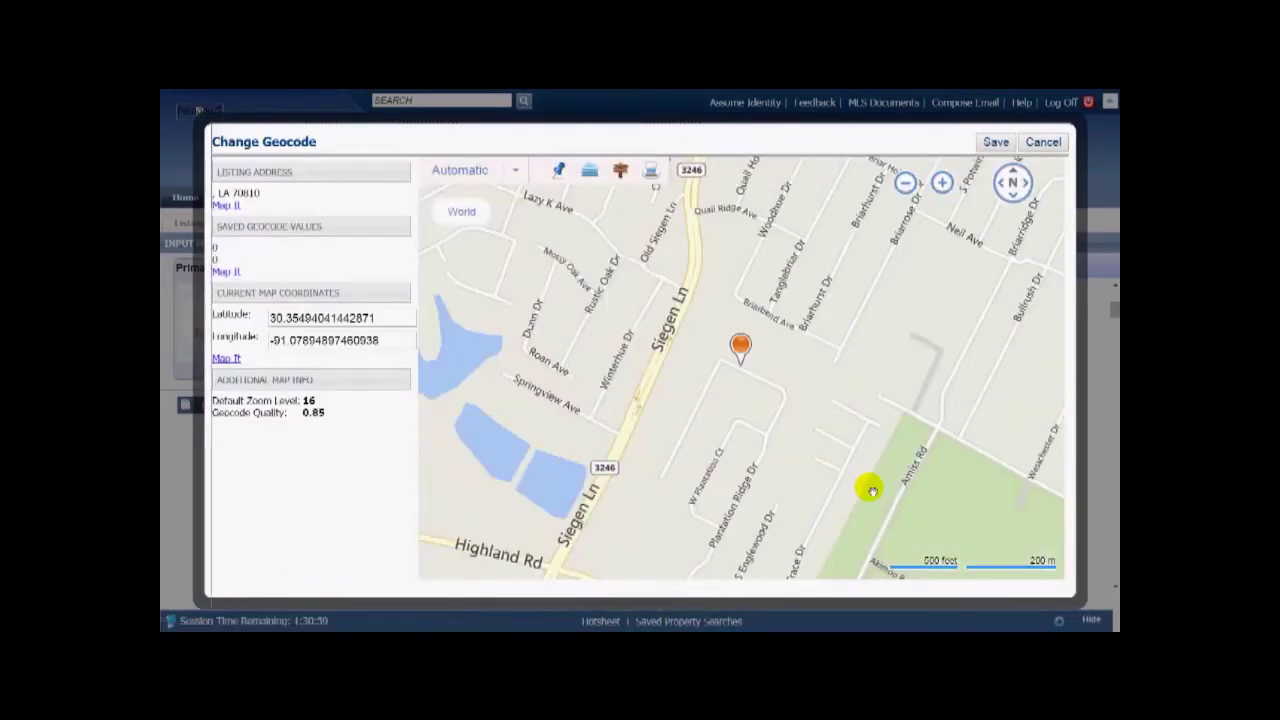
Examine the pin on the Change Geocode map and the zip code in the listing address used for mapping.
click(741, 348)
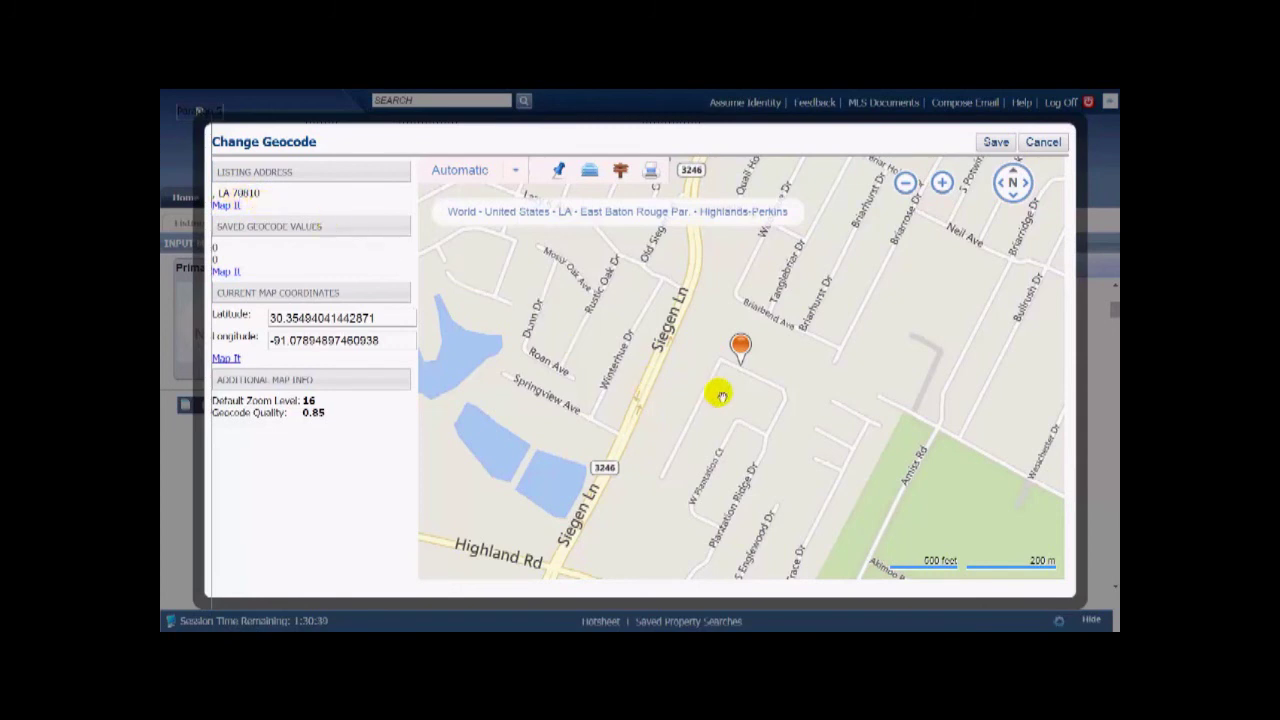
click(740, 347)
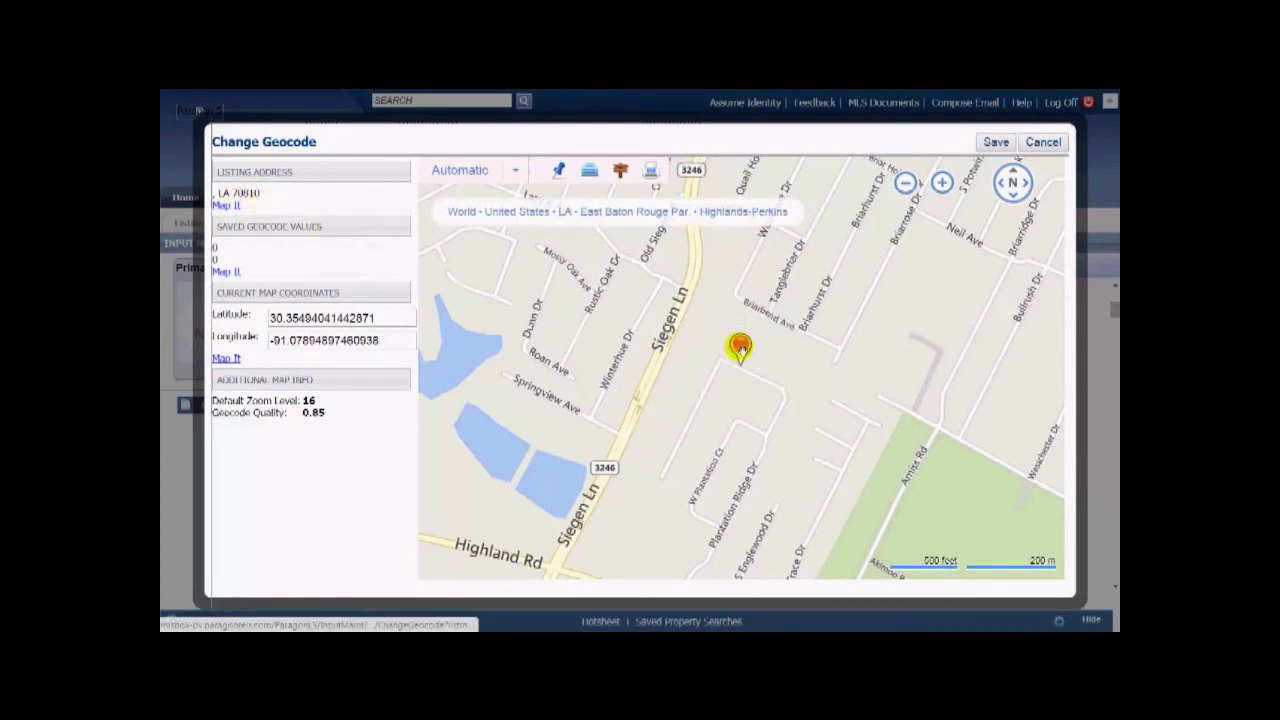
click(750, 385)
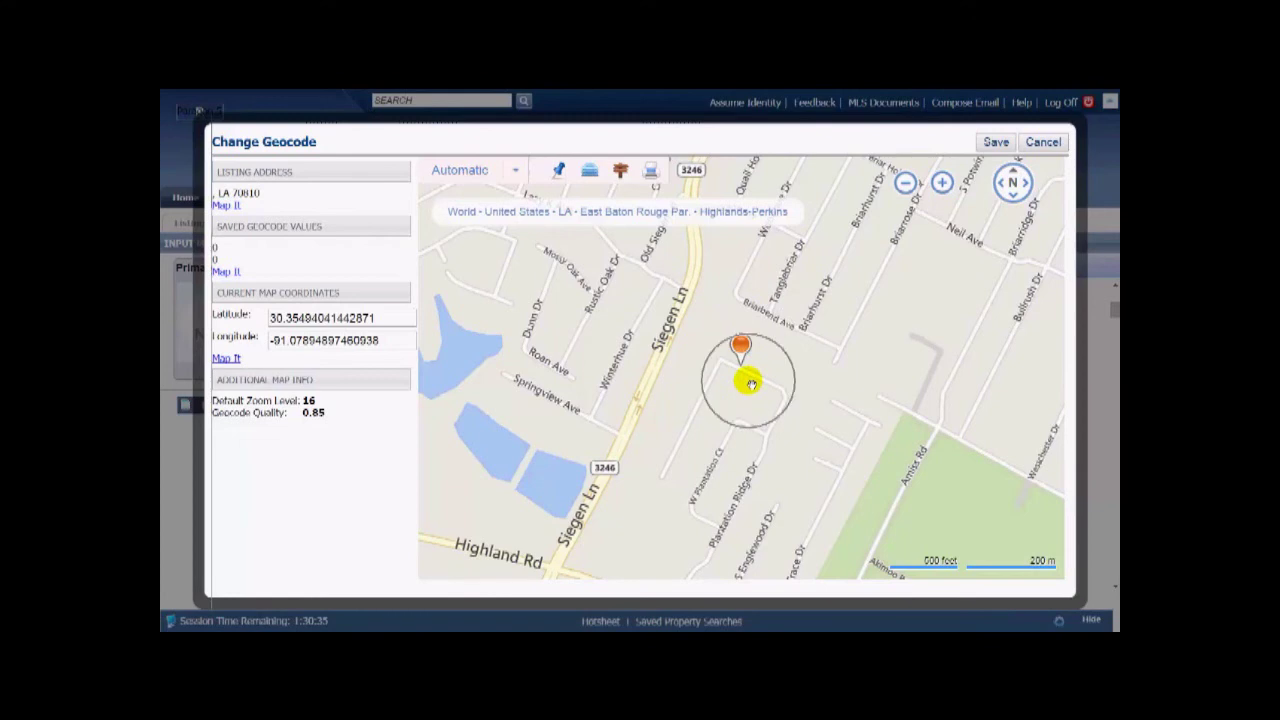
click(750, 385)
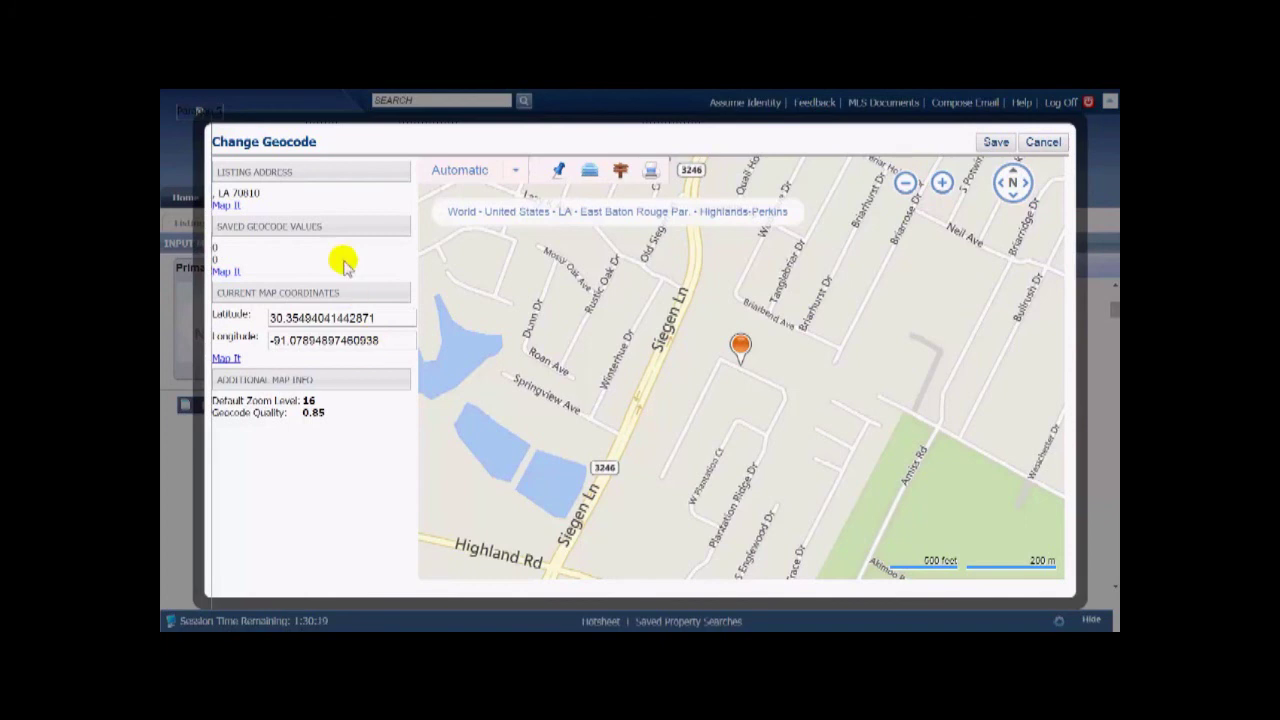
drag(254, 196, 247, 195)
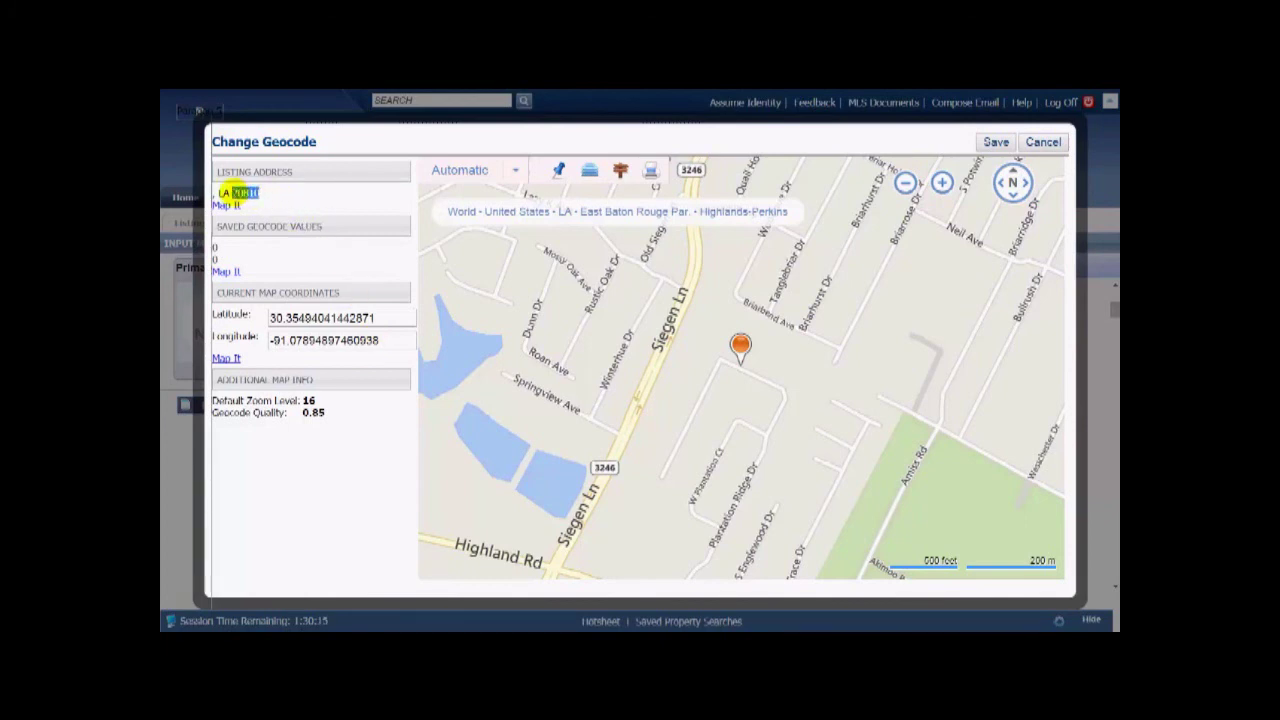
click(318, 434)
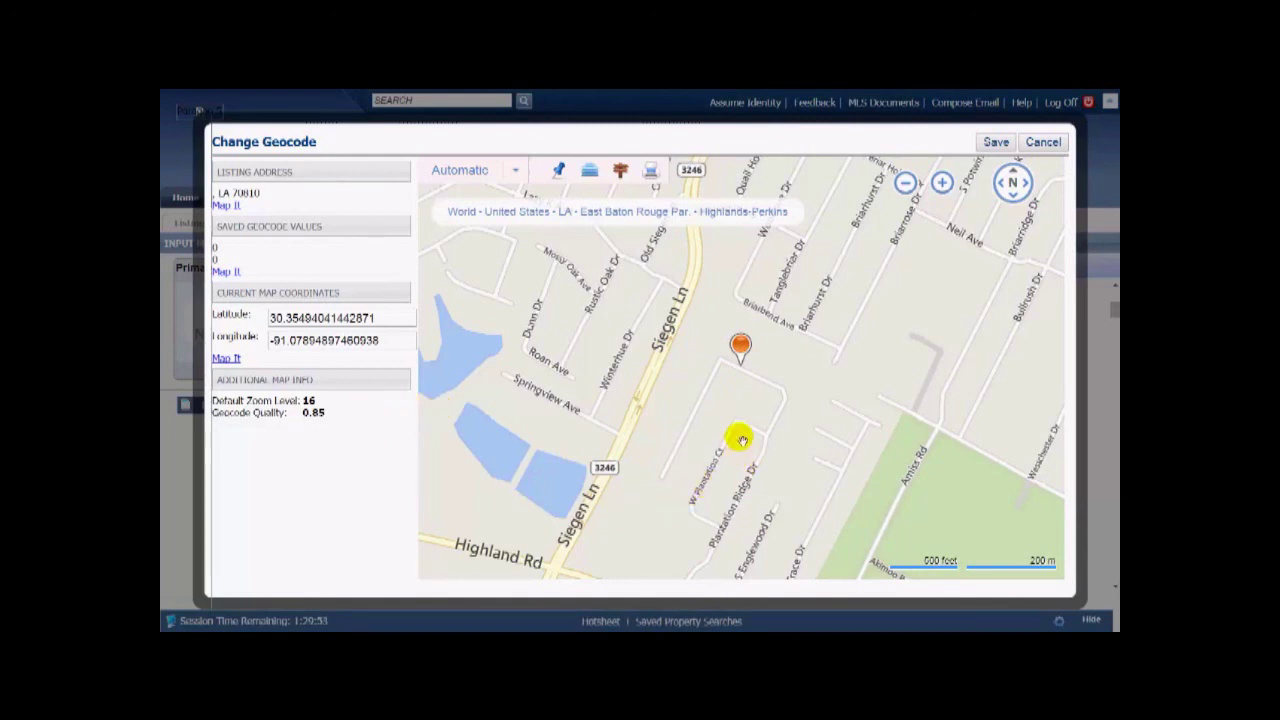
Place the listing's location pin at the north end of Obrien Dr, between Bluebonnet Blvd and Perkins Rd, and save the geocode.
drag(747, 428, 816, 453)
scroll(816, 450, down, 3)
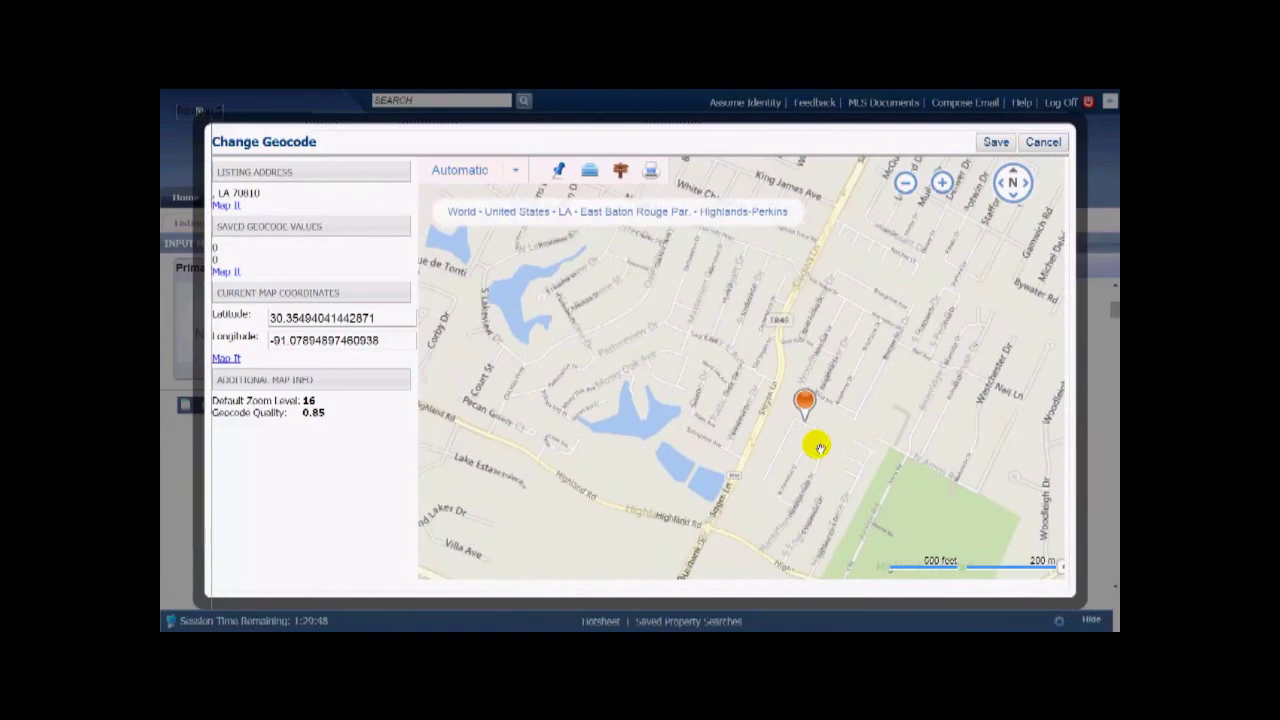
drag(845, 385, 654, 410)
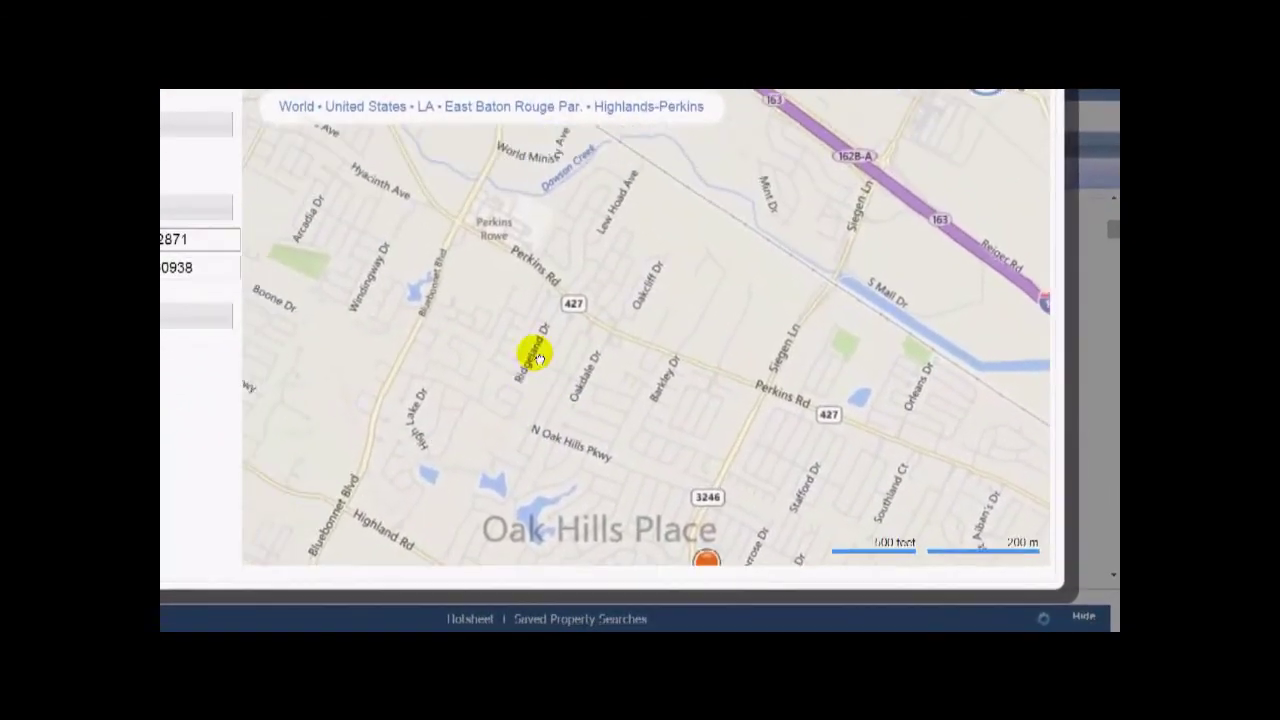
mouse_move(535, 355)
mouse_down()
mouse_move(629, 371)
mouse_move(586, 306)
mouse_up()
click(592, 262)
click(595, 263)
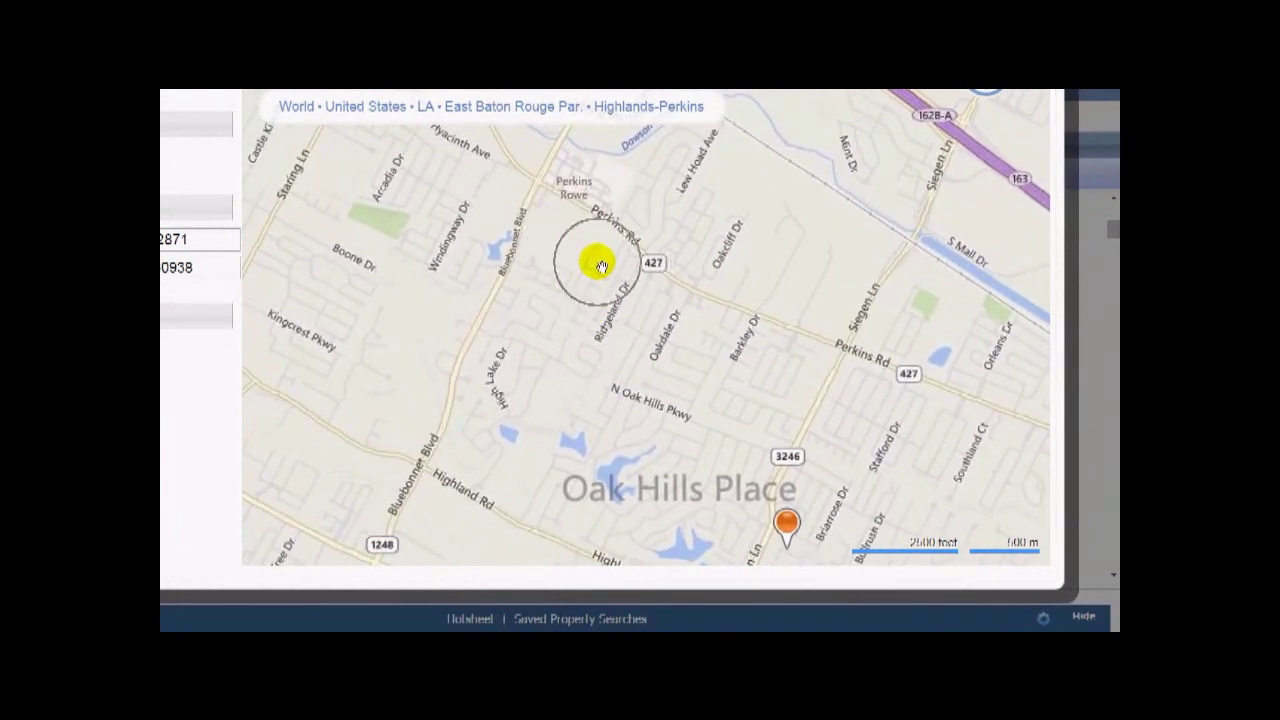
click(597, 263)
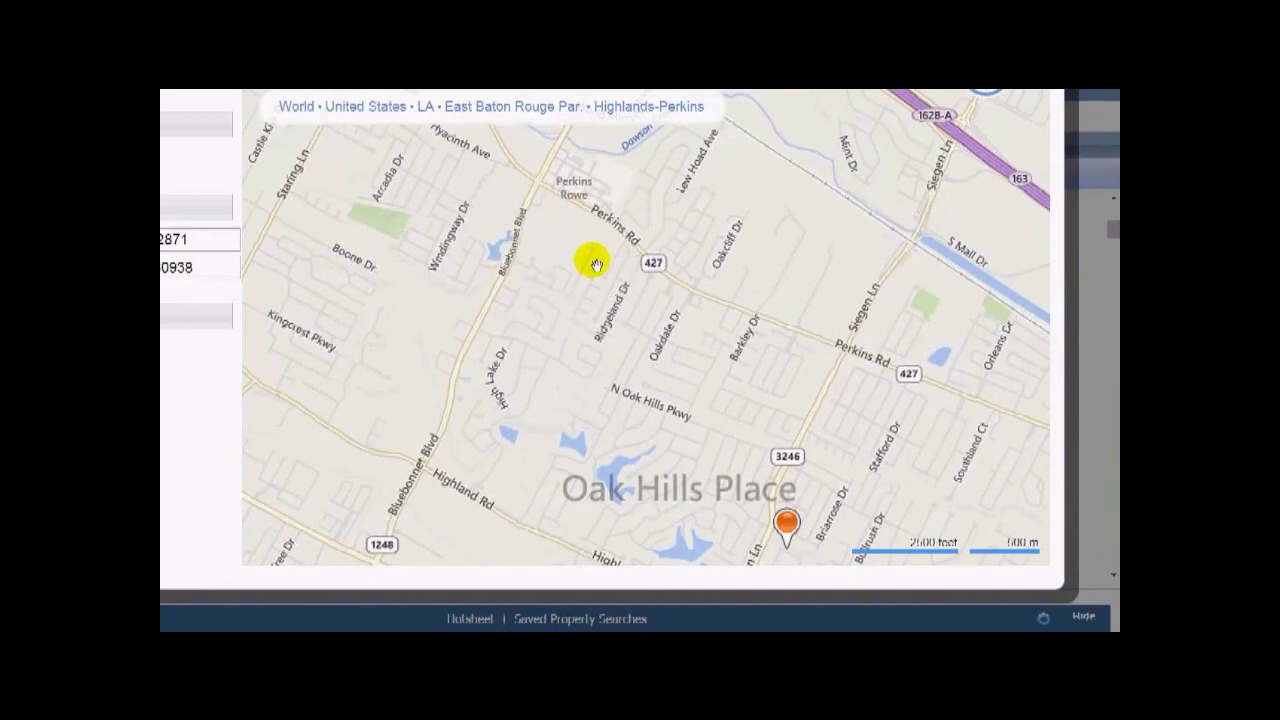
click(596, 263)
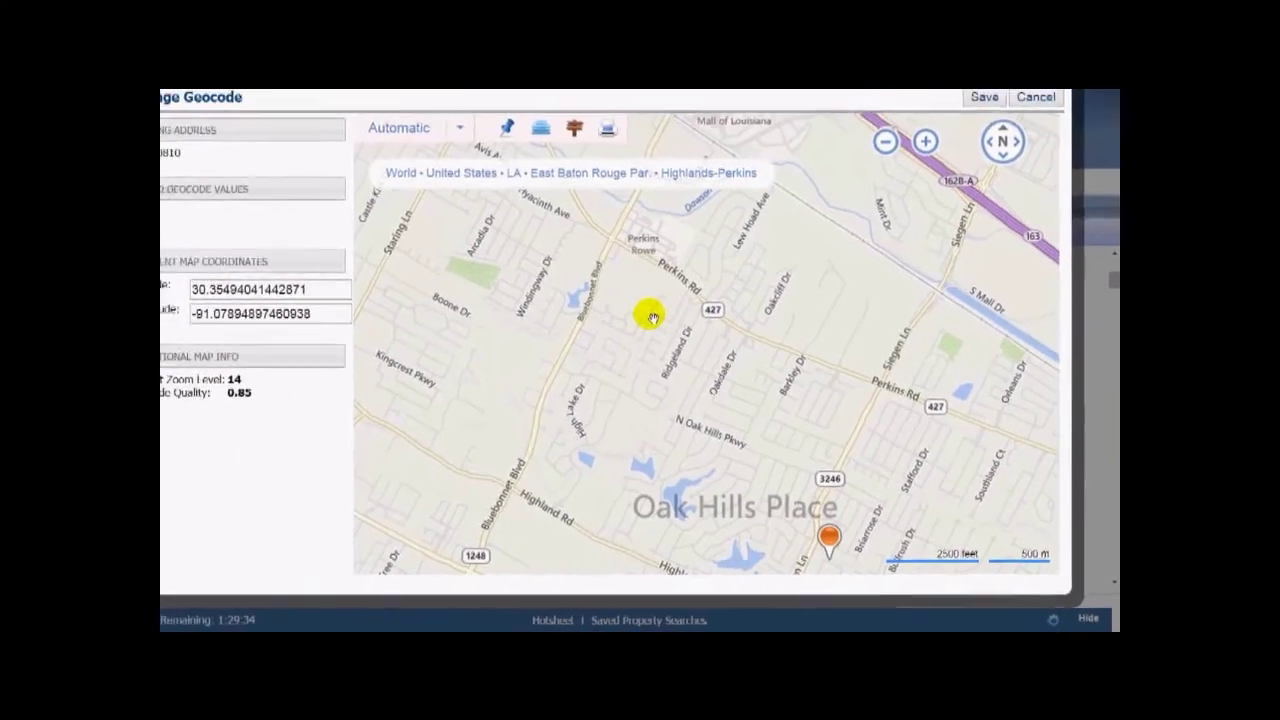
scroll(688, 371, up, 2)
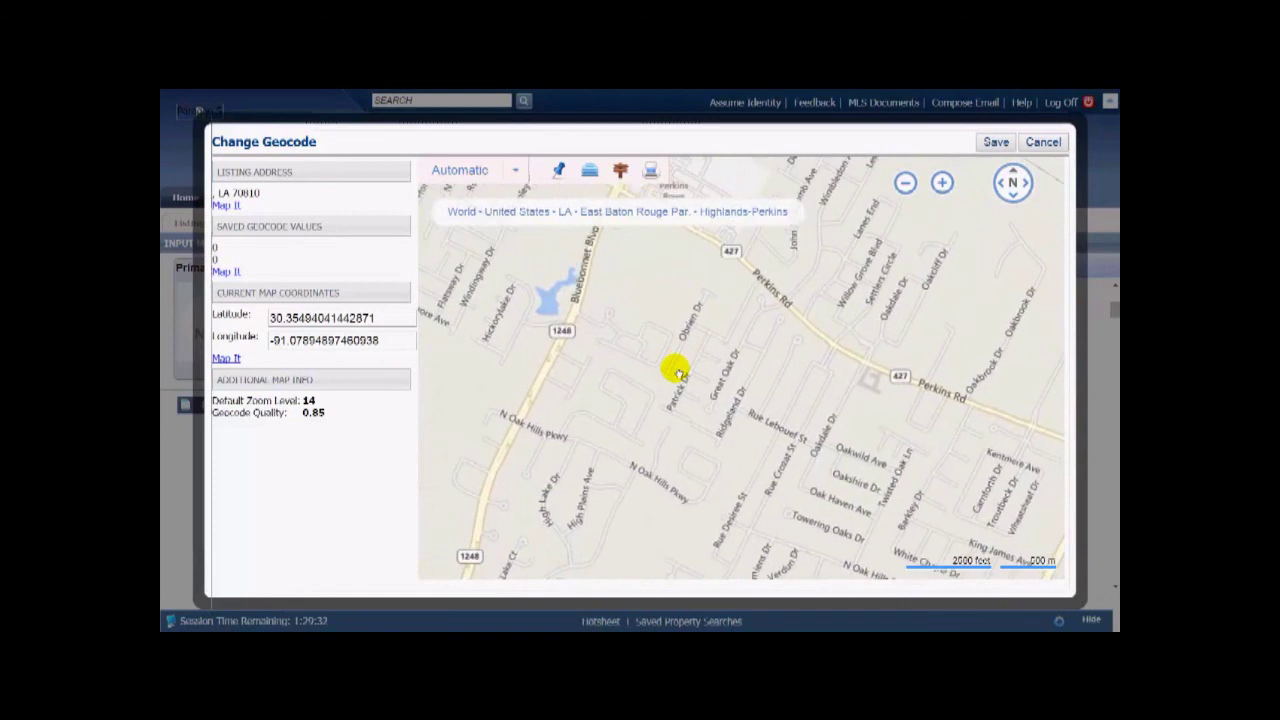
click(692, 328)
click(692, 330)
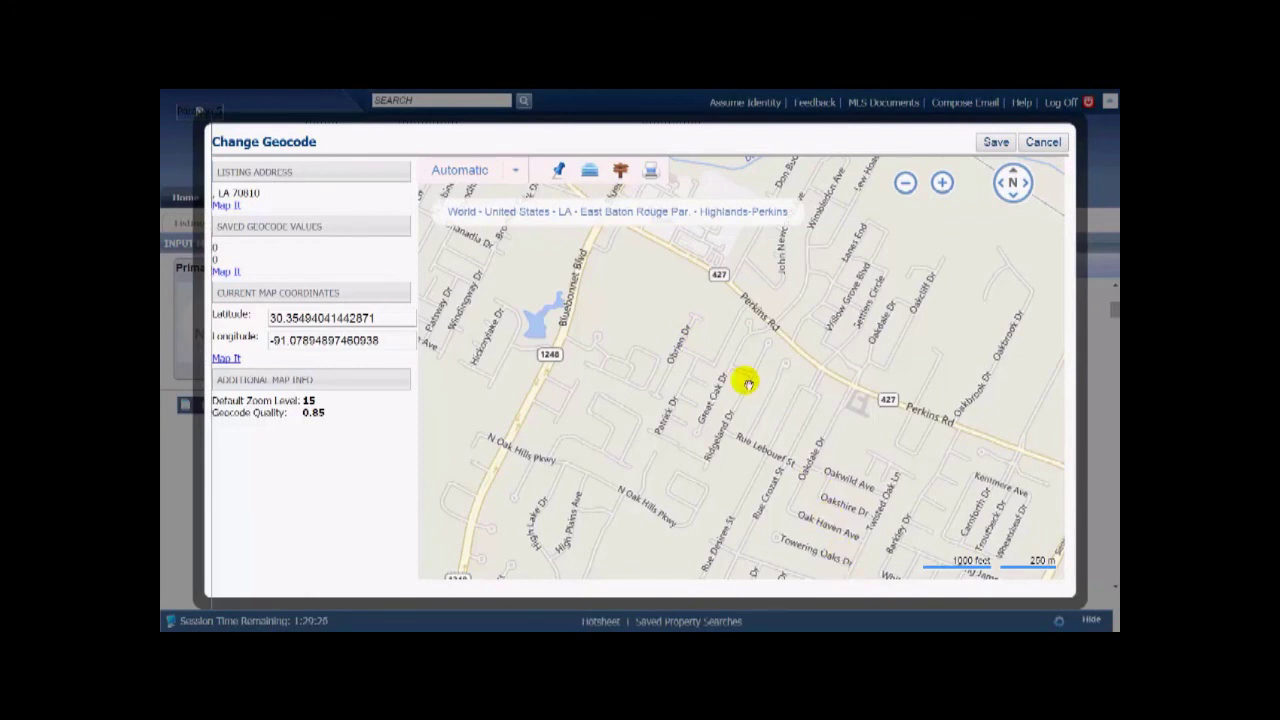
click(556, 179)
click(555, 177)
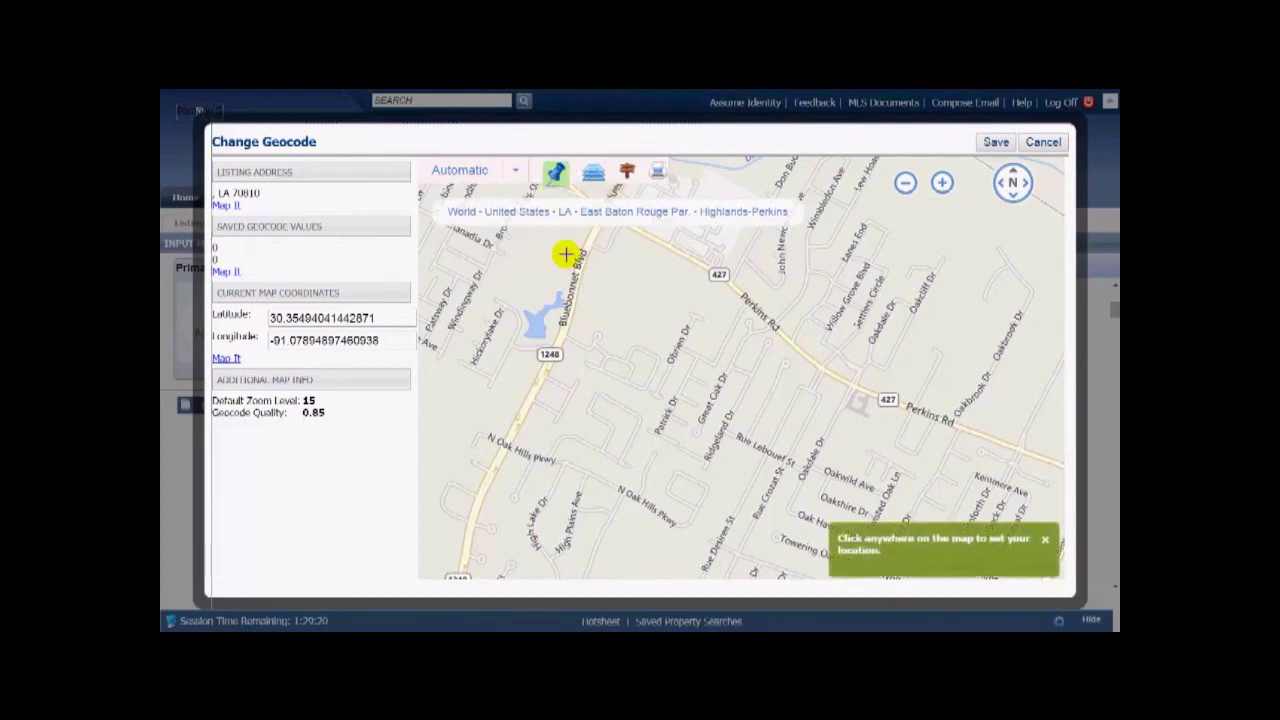
click(696, 327)
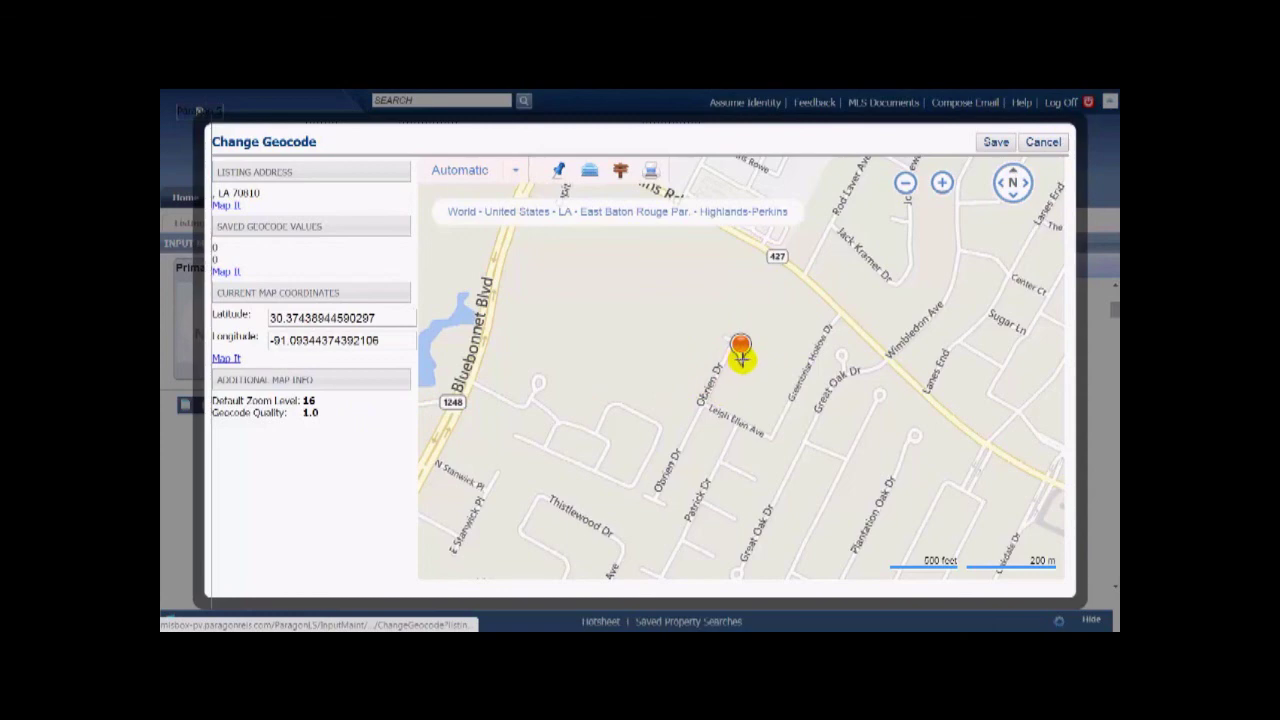
click(995, 142)
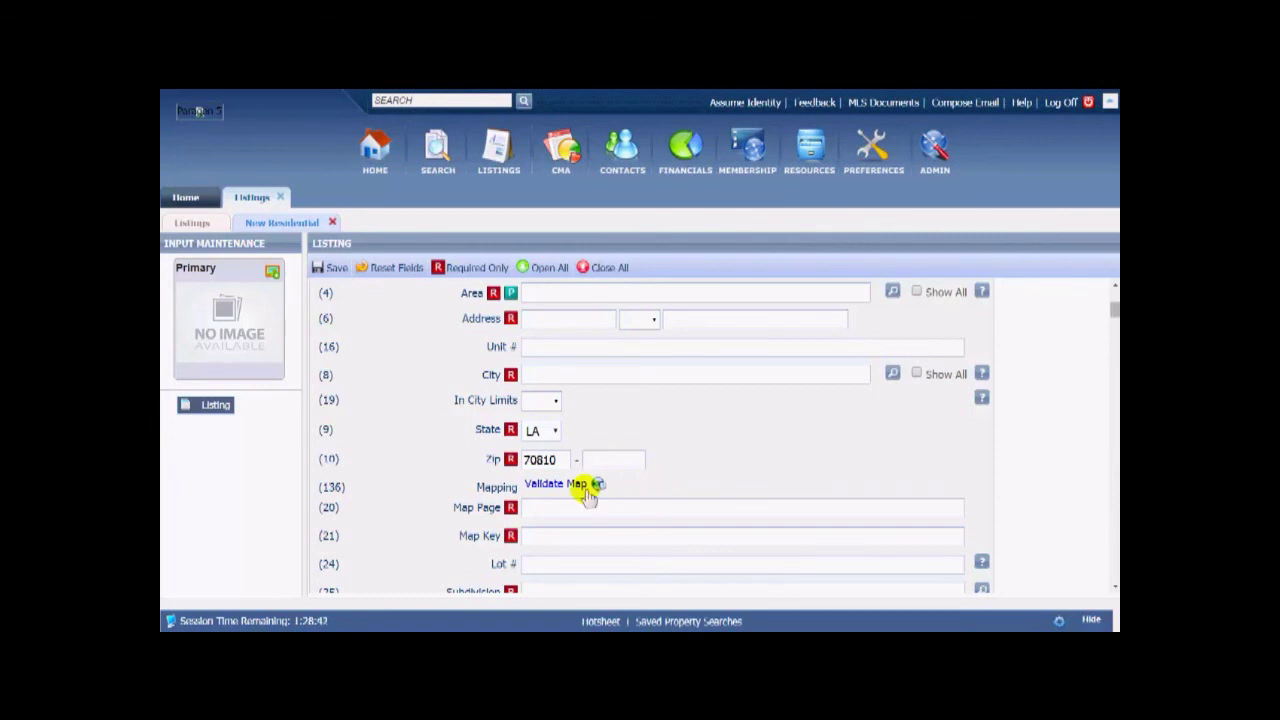
Locate the Missing Geocode Search option among the listing maintenance commands.
click(544, 487)
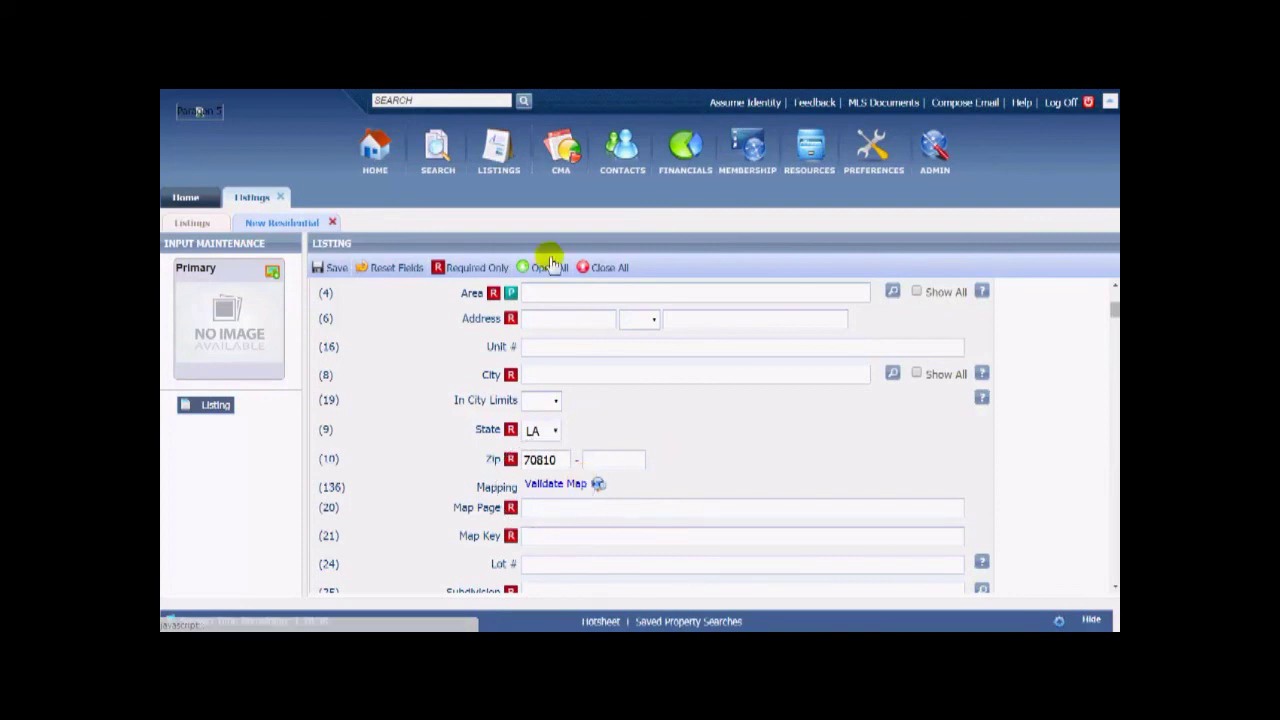
mouse_move(502, 176)
click(729, 280)
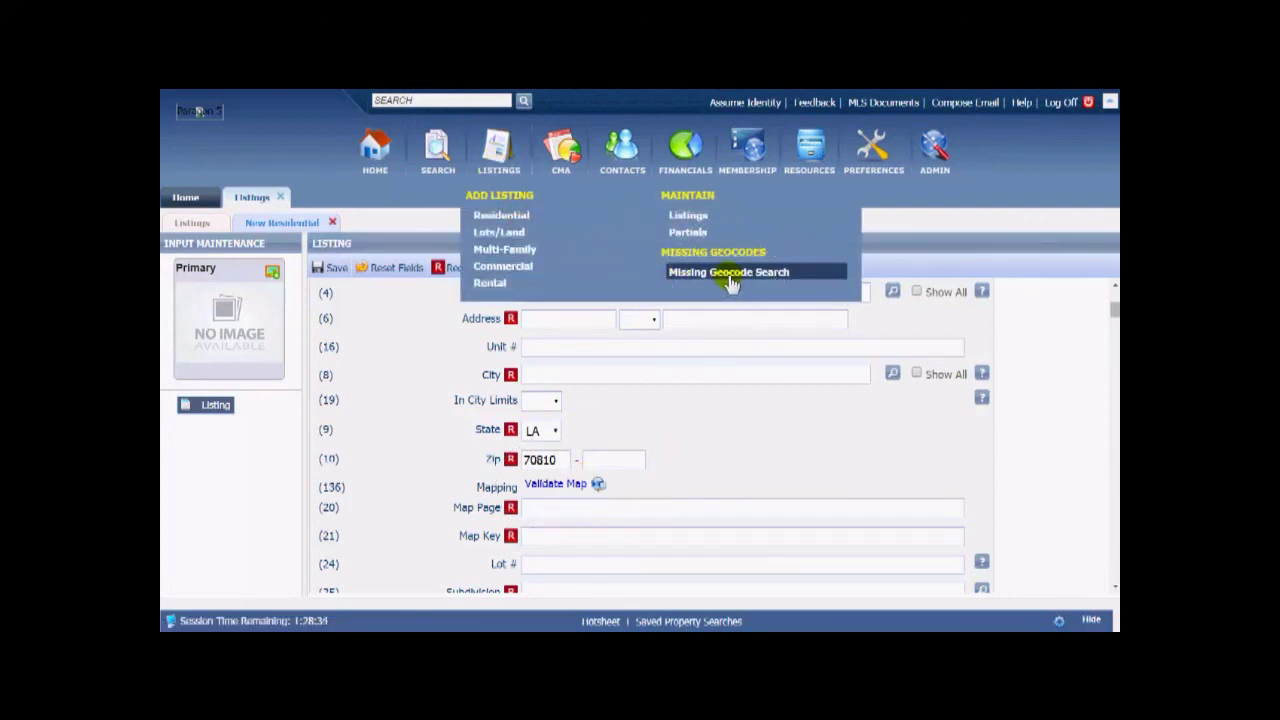